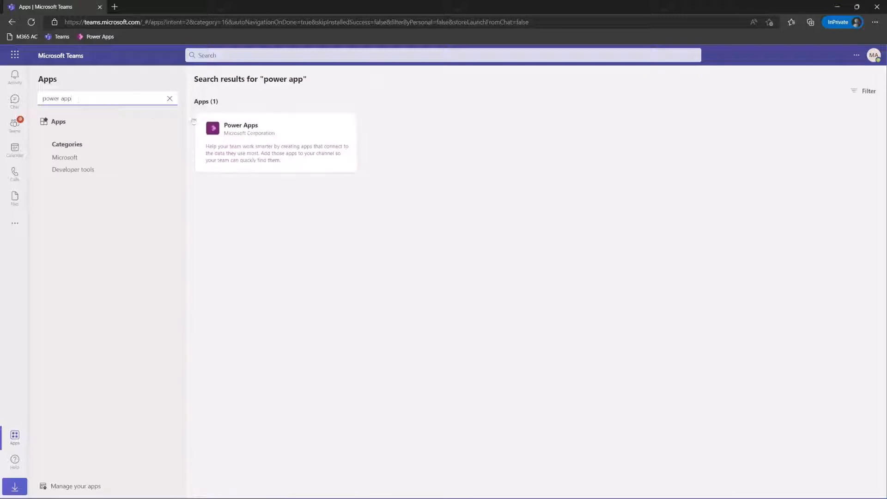
- Add the Power Apps app from the search results to Teams
click(267, 132)
click(331, 166)
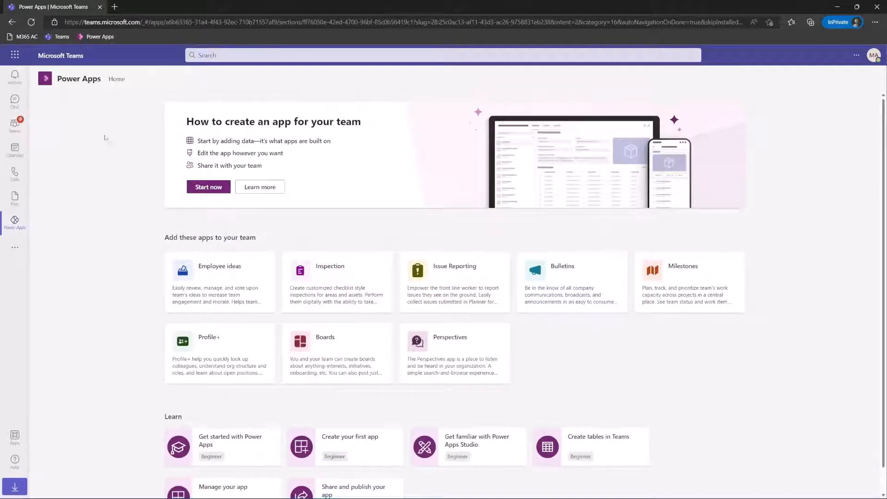
- Start creating an app, skip the introduction, and choose World Cup Game Admins as the team that hosts it
click(203, 186)
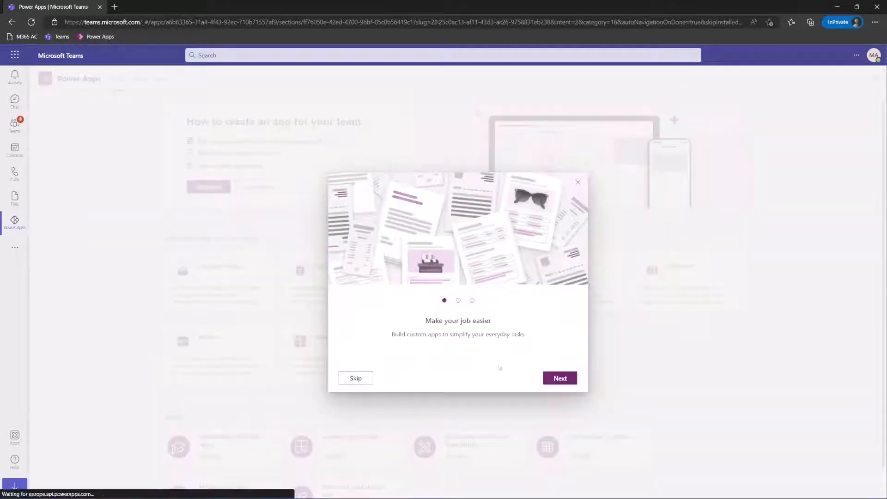
click(353, 377)
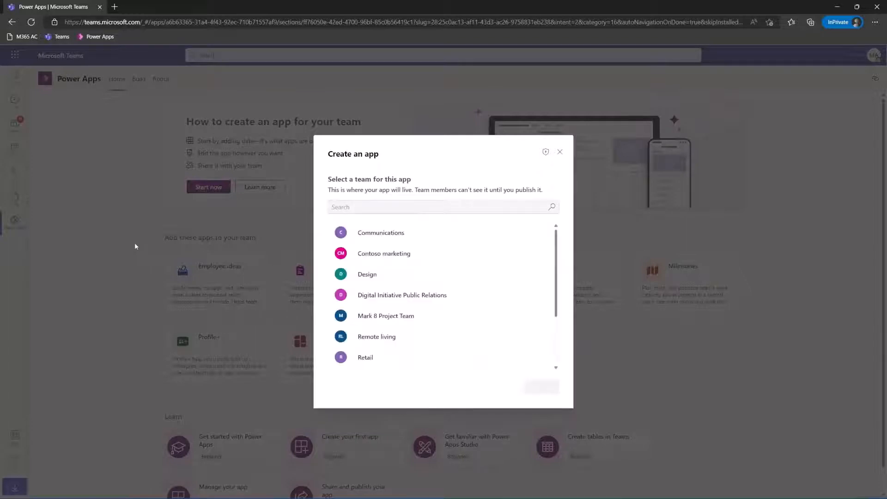
scroll(399, 250, down, 3)
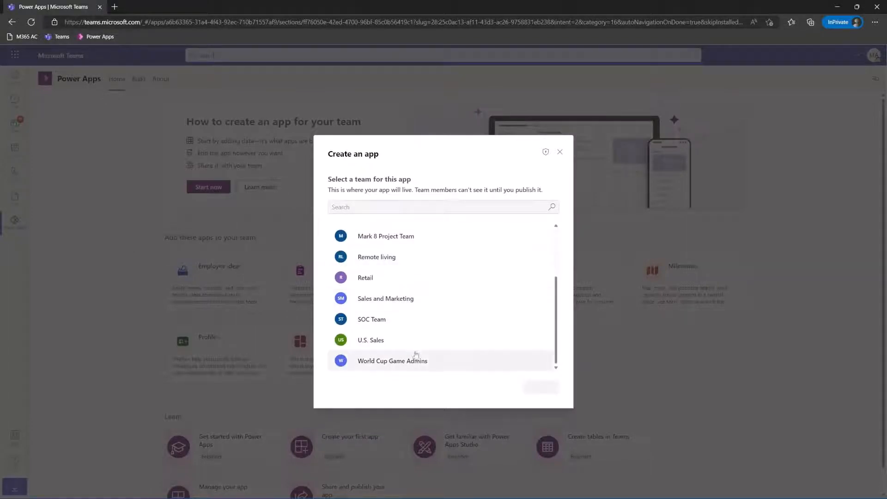
click(457, 362)
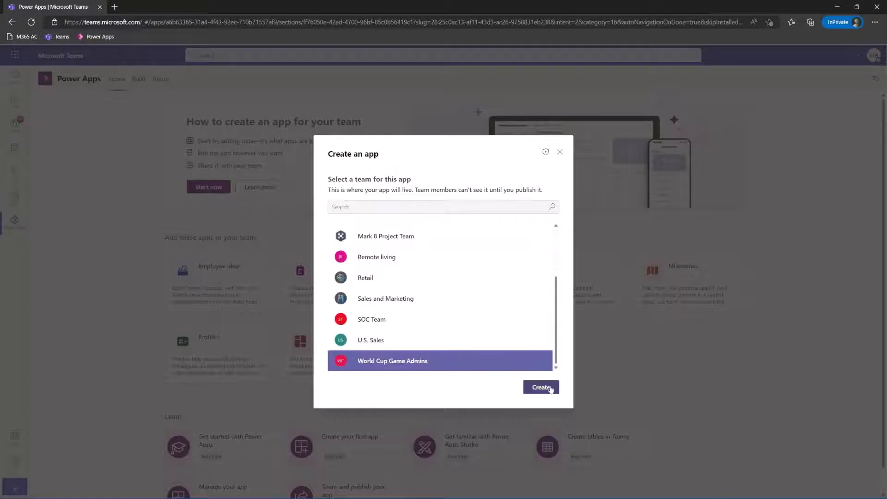
click(541, 388)
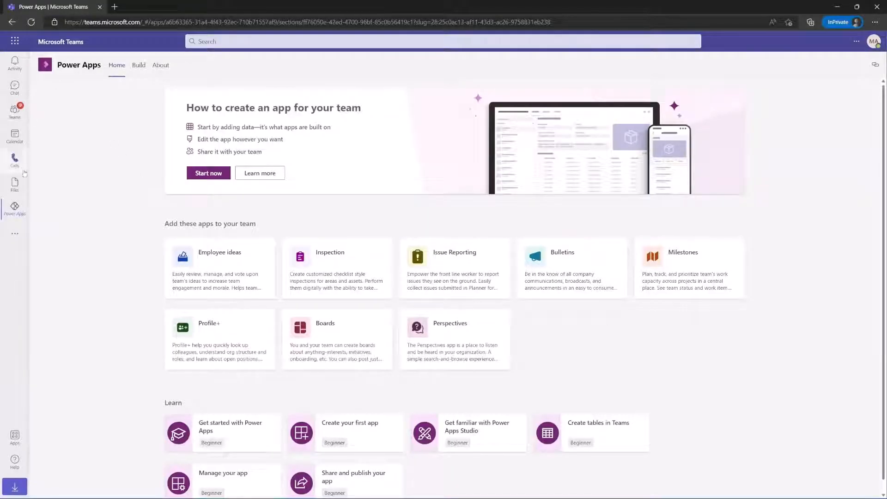
- Start a solution import for the World Cup Game Admins team with the file WC2022PredictionGameSolution.zip from Downloads
click(137, 66)
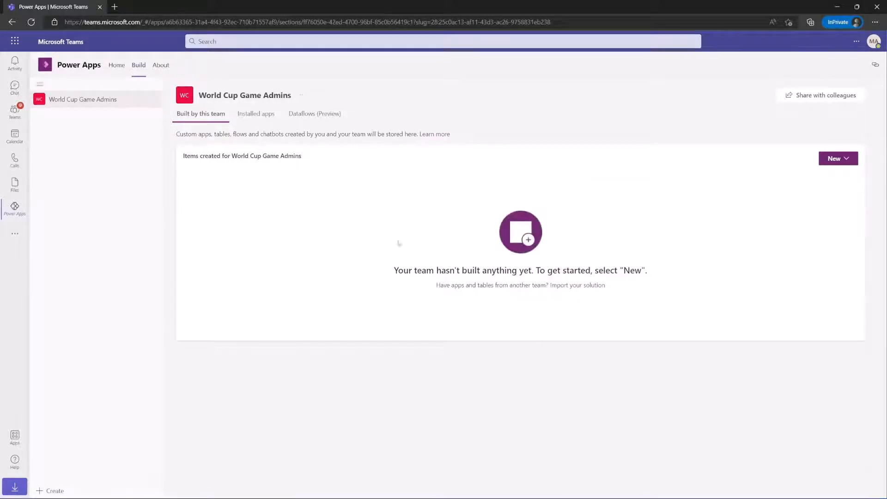
click(575, 291)
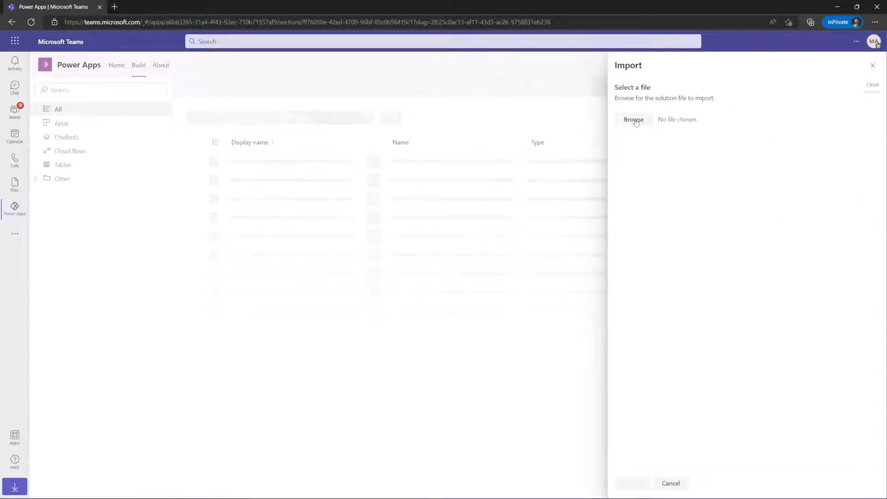
click(634, 120)
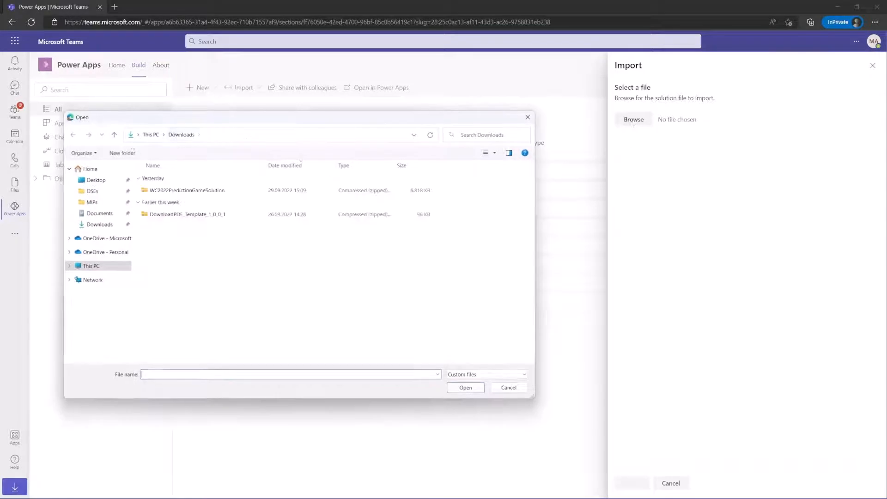
click(191, 192)
double_click(191, 192)
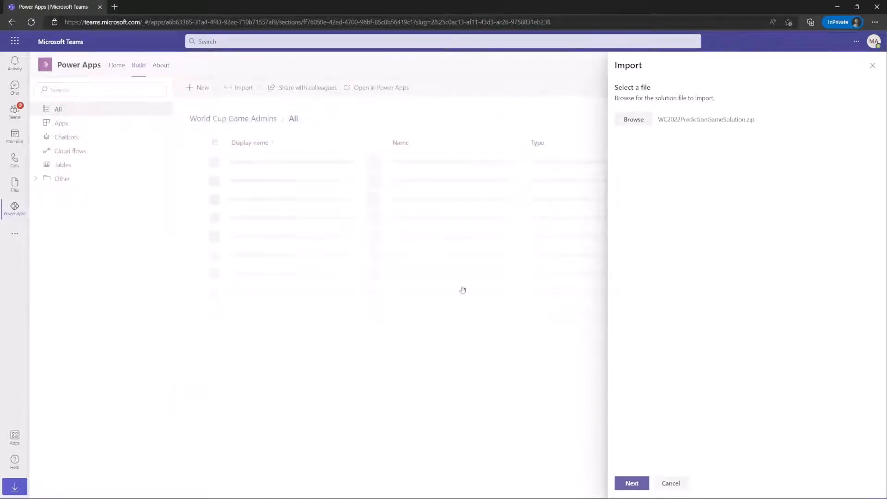
click(629, 483)
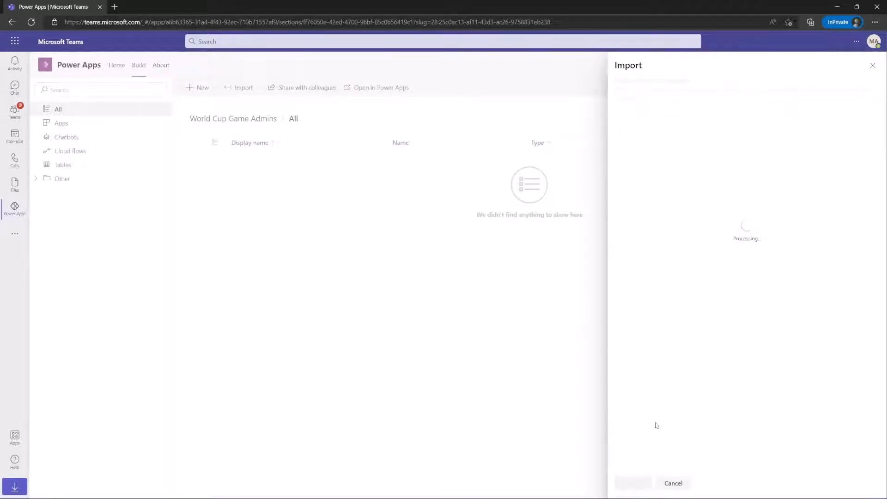
- Review the list of solution items, keep them all selected for import, and continue to the connections
scroll(722, 184, down, 6)
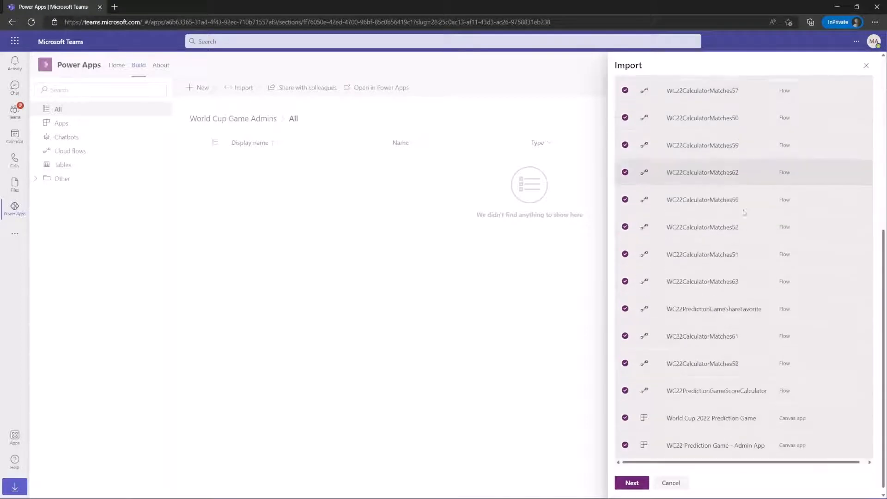
scroll(671, 379, up, 6)
scroll(665, 324, down, 6)
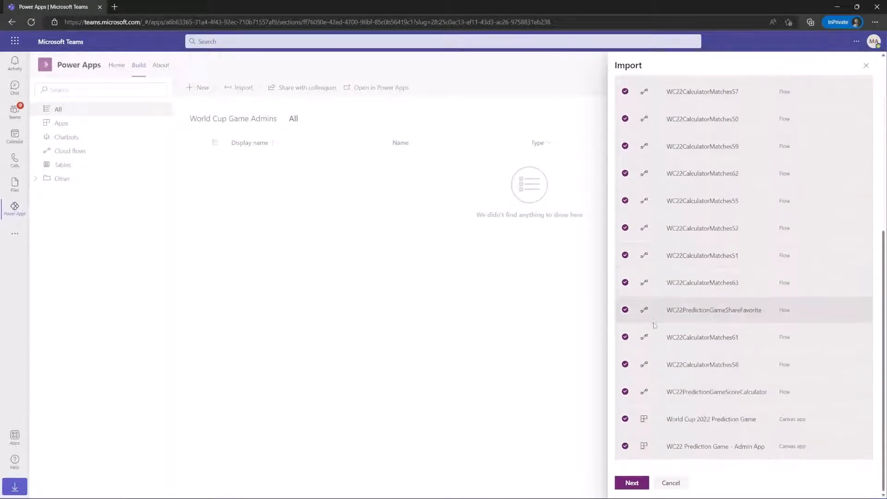
click(630, 483)
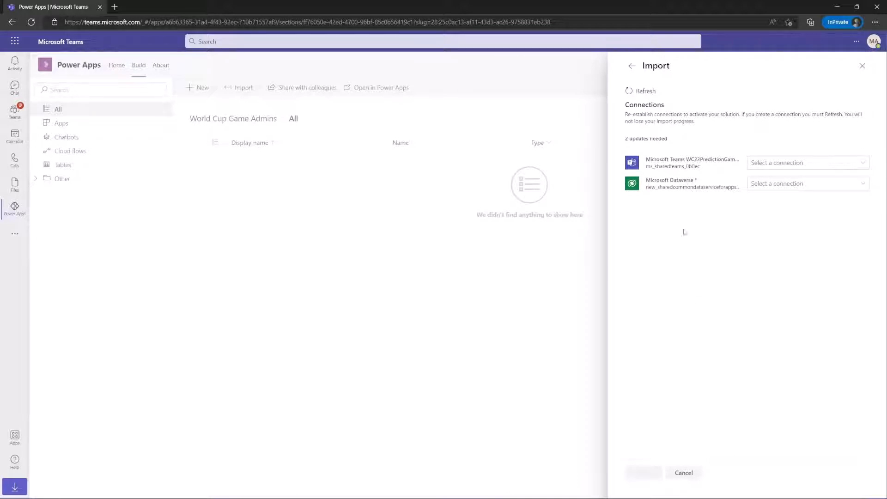
- Create a new Microsoft Teams connection with the signed-in administrator account and refresh the import's connection list
click(785, 167)
click(788, 180)
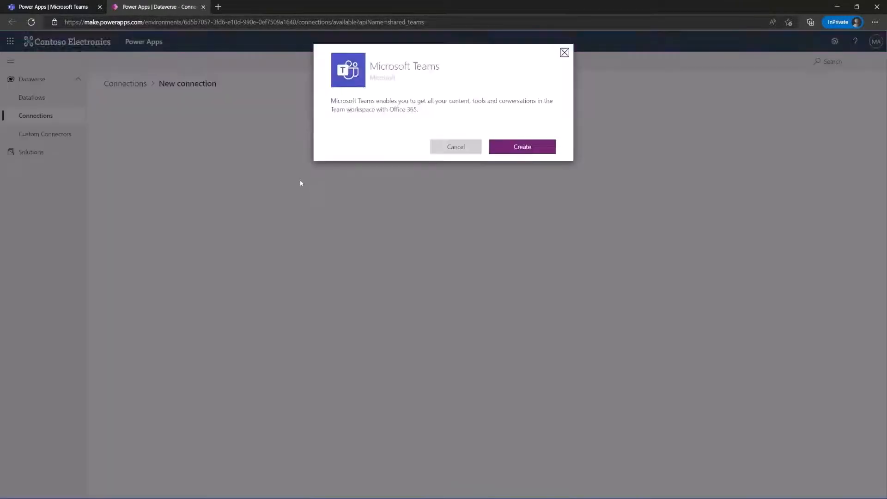
click(544, 146)
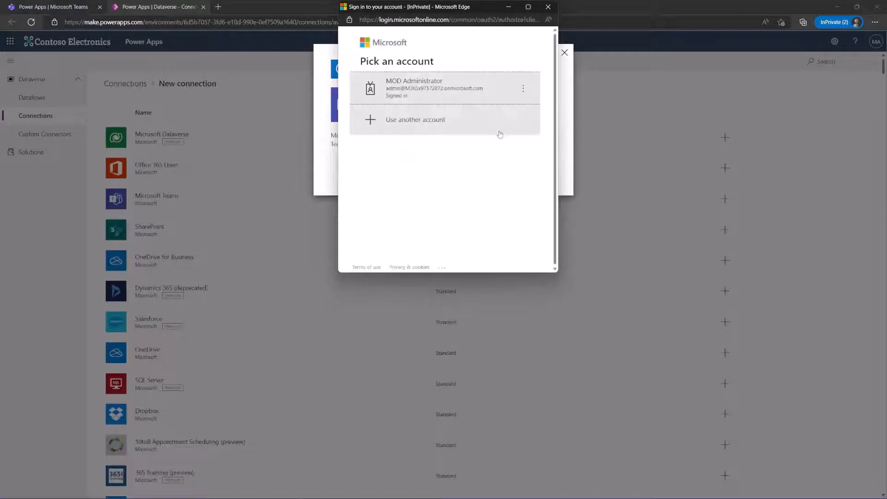
click(462, 90)
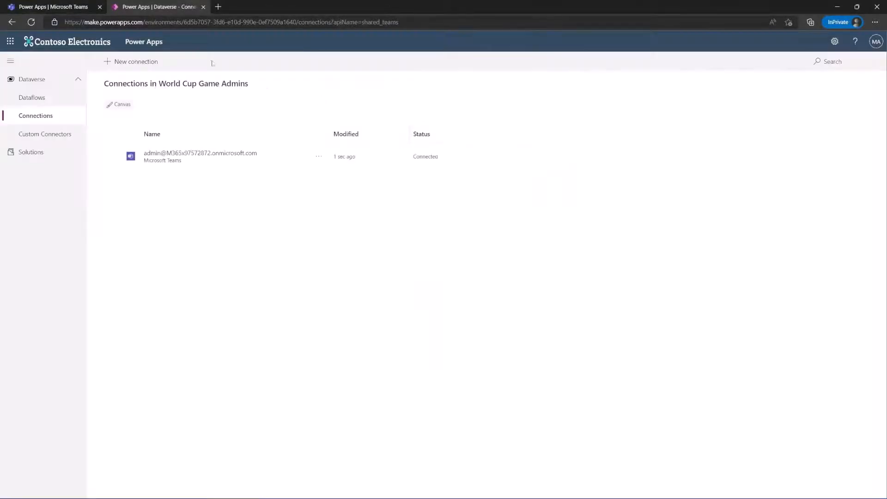
click(204, 7)
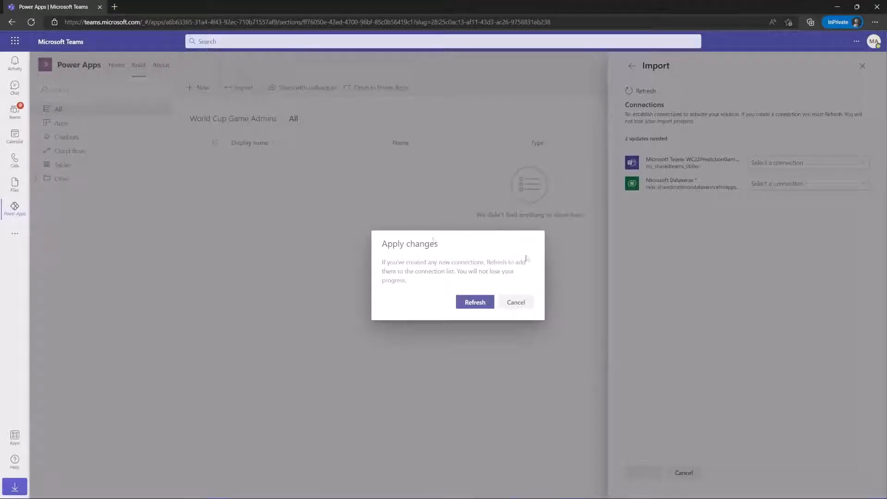
click(487, 303)
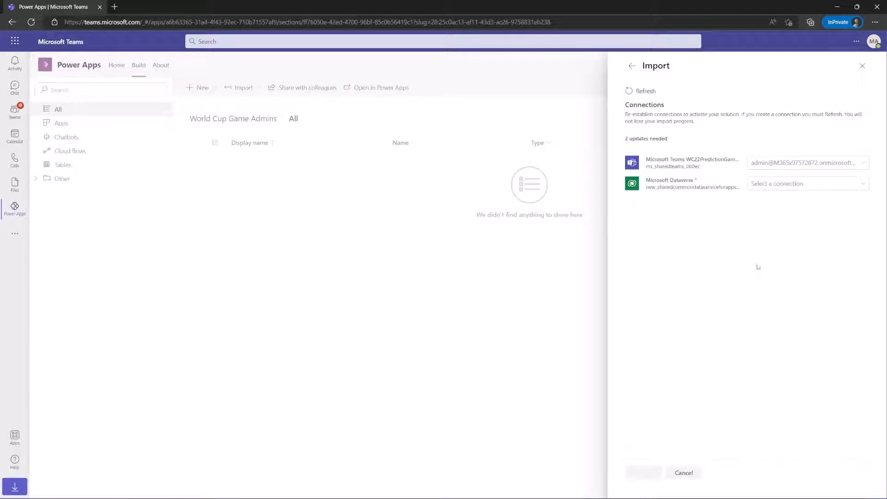
- Create a new Microsoft Dataverse connection with the signed-in administrator account, refresh the connection list, and import the solution
click(799, 188)
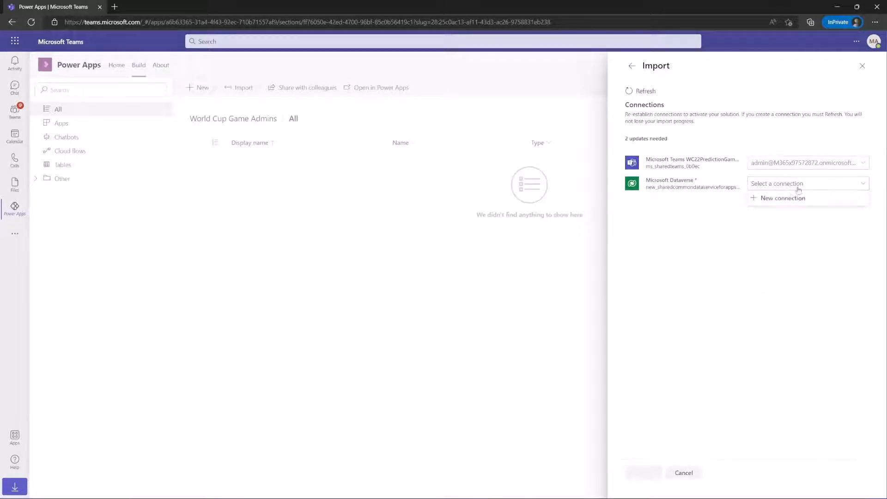
click(785, 198)
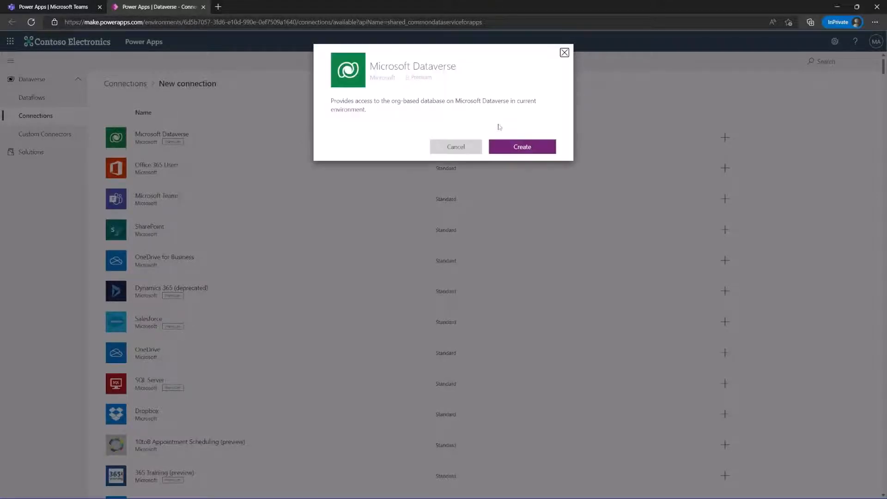
click(505, 145)
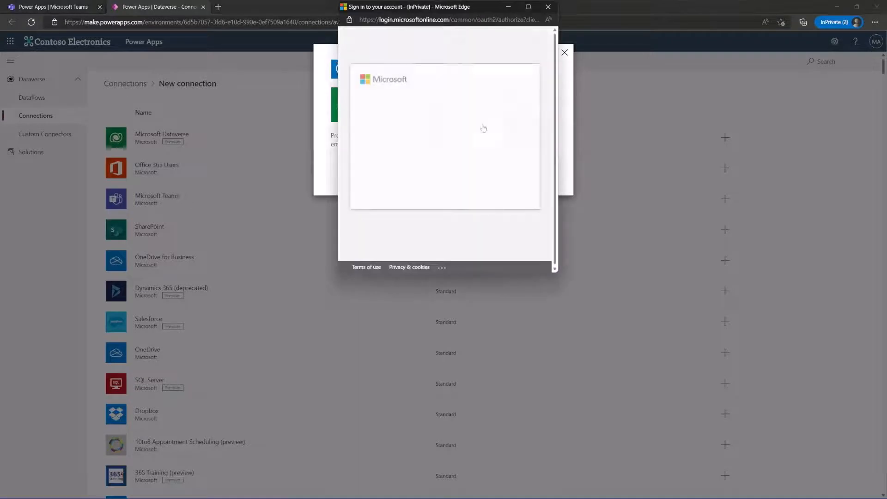
click(429, 121)
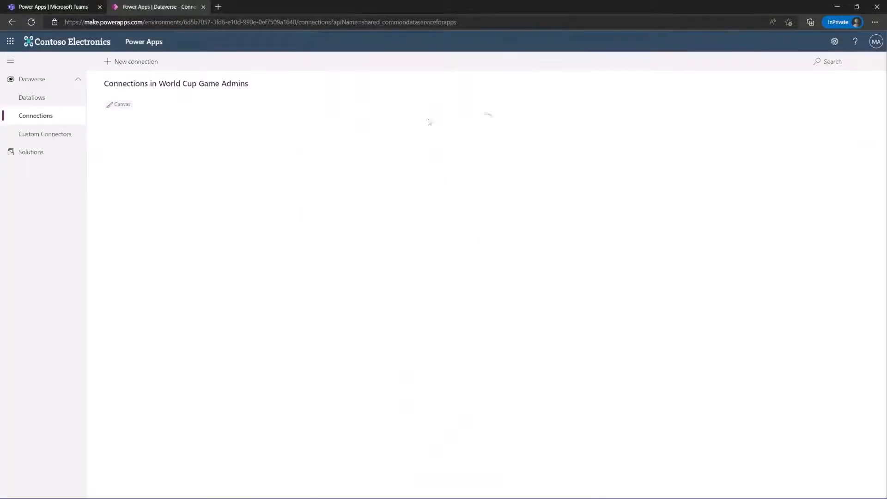
click(203, 7)
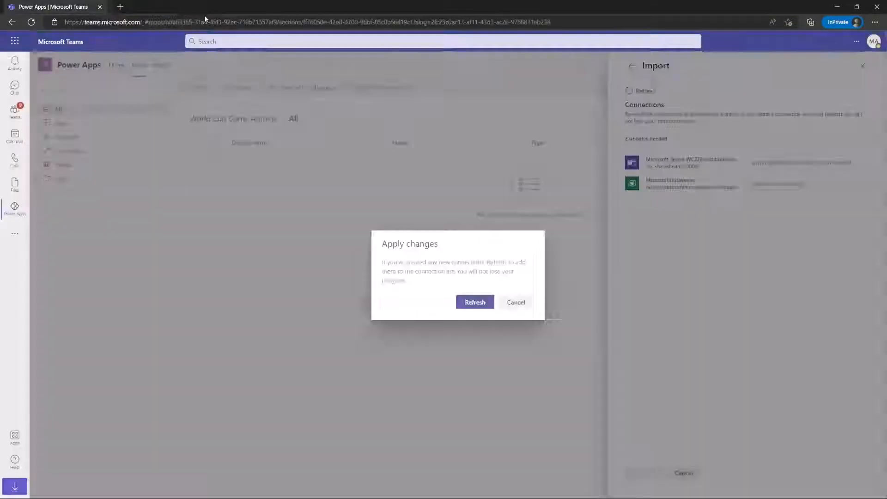
click(467, 303)
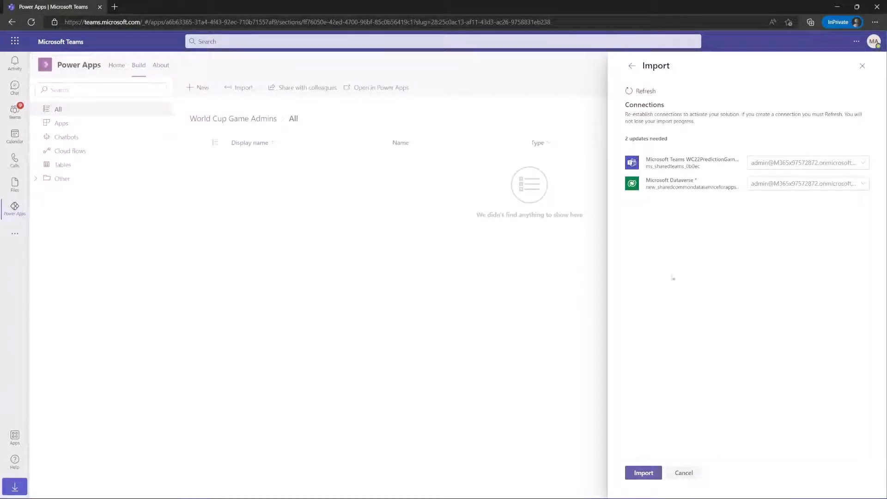
click(647, 473)
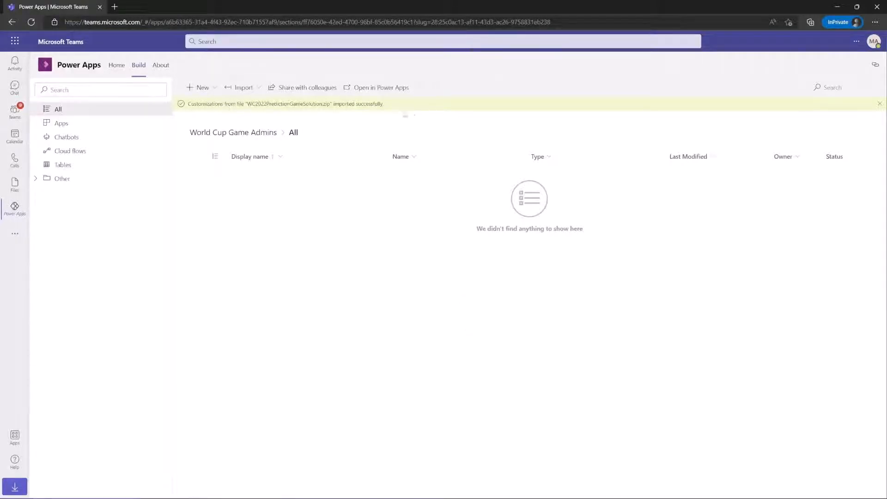
- Open the imported WC22 Prediction Game - Admin App for editing and allow its Microsoft Teams and Office 365 Users permissions
click(79, 124)
click(60, 111)
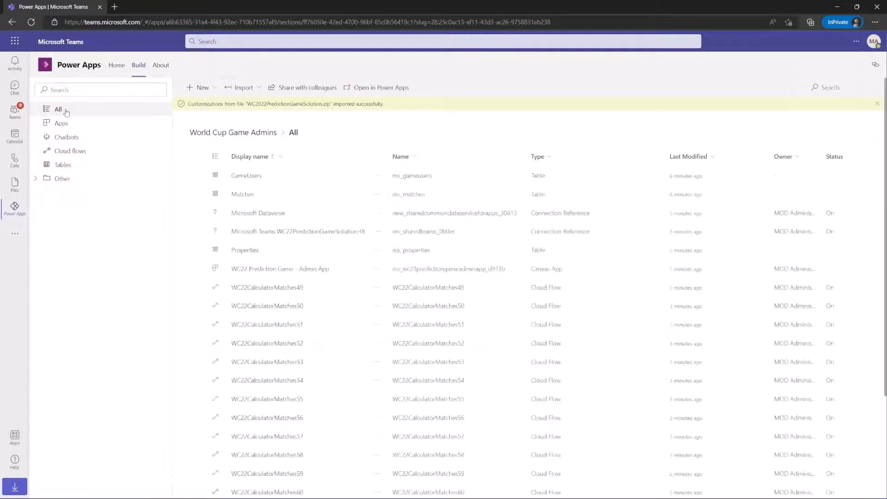
scroll(259, 222, down, 3)
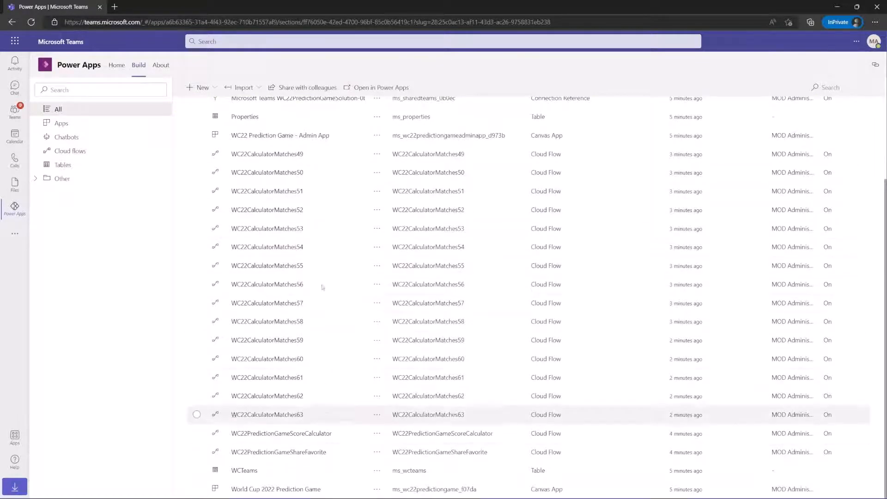
scroll(323, 334, up, 3)
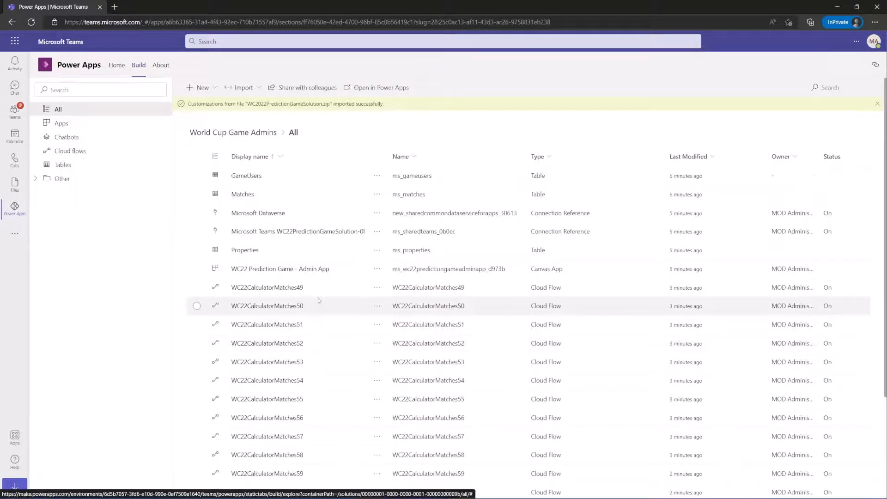
click(105, 124)
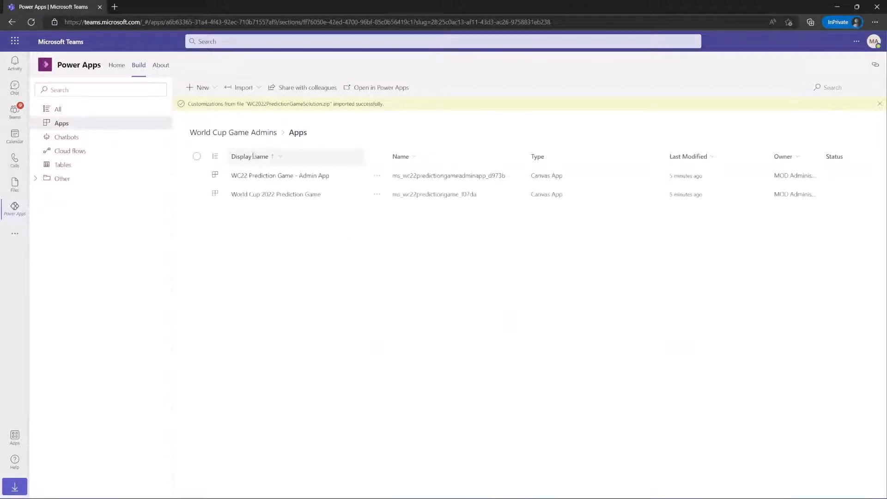
click(285, 176)
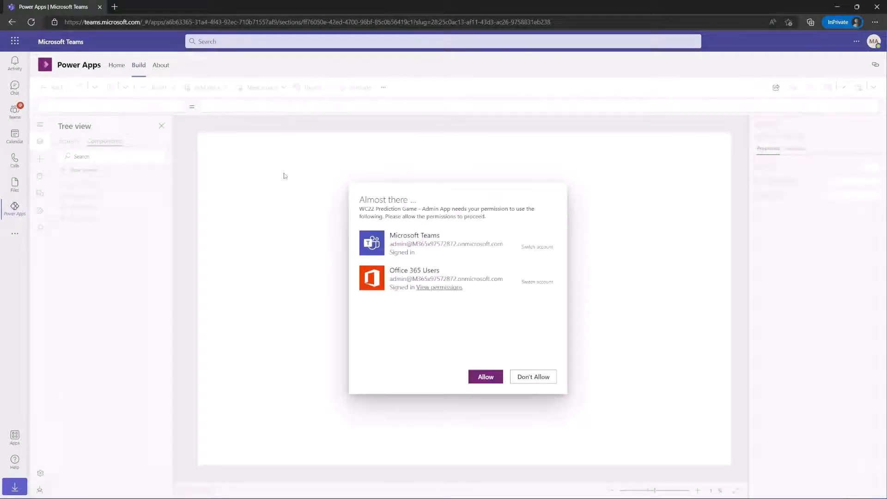
click(498, 378)
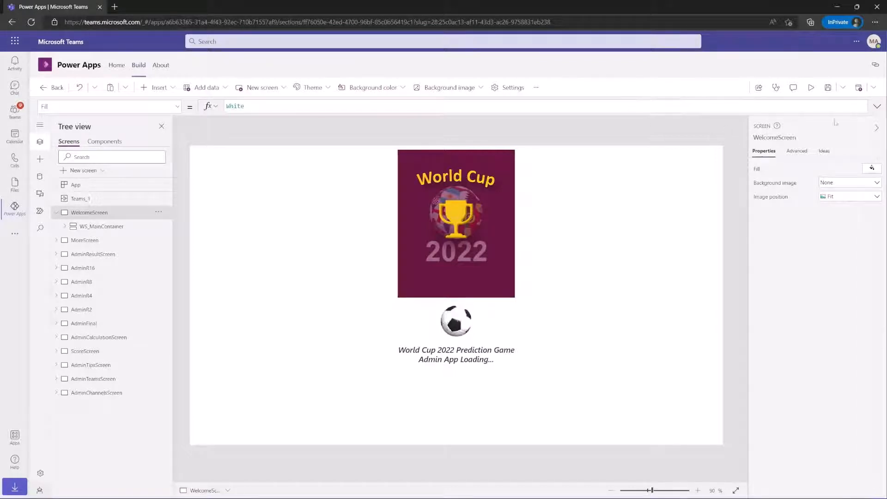
- Publish the WC22 Prediction Game - Admin App as a tab in the General channel of World Cup Game Admins
click(862, 91)
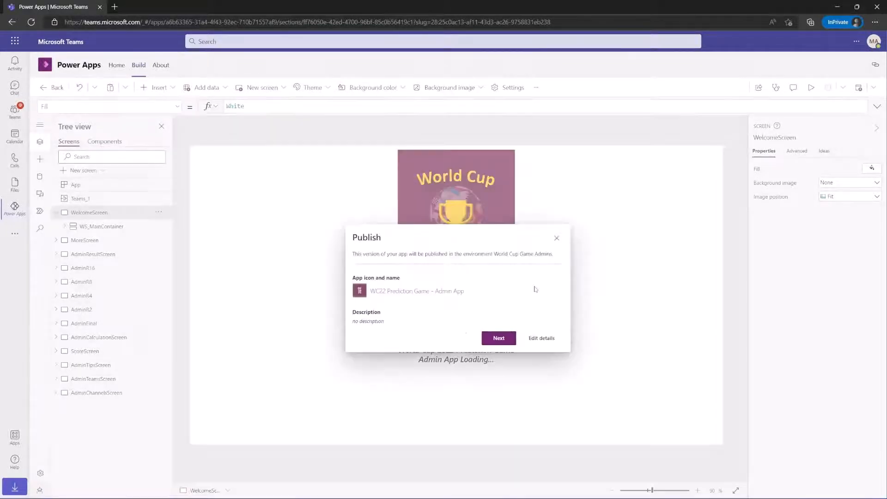
click(489, 340)
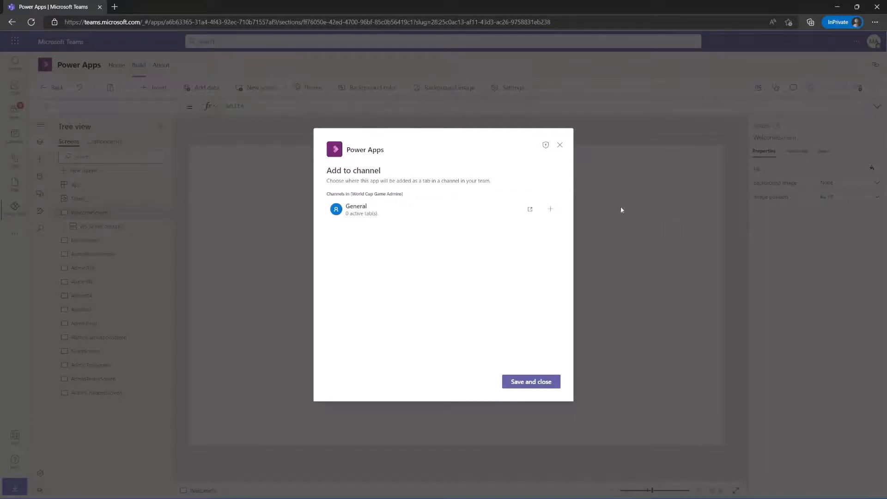
click(551, 209)
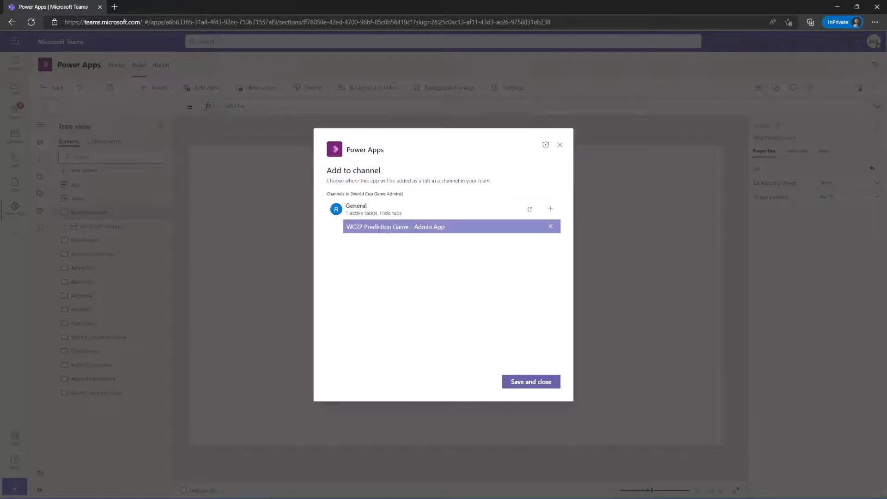
click(543, 384)
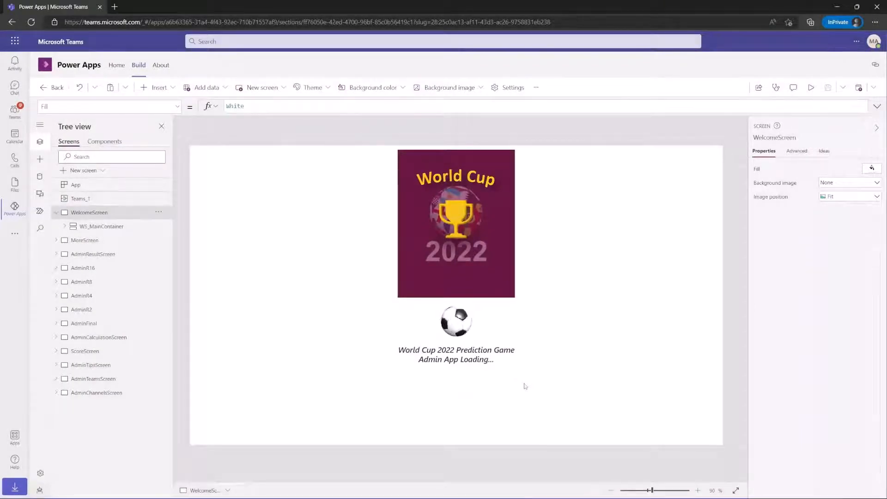
- Open the WC22 Prediction Game tab in the World Cup Game Admins General channel, stay on the page, and reload the tab
click(14, 111)
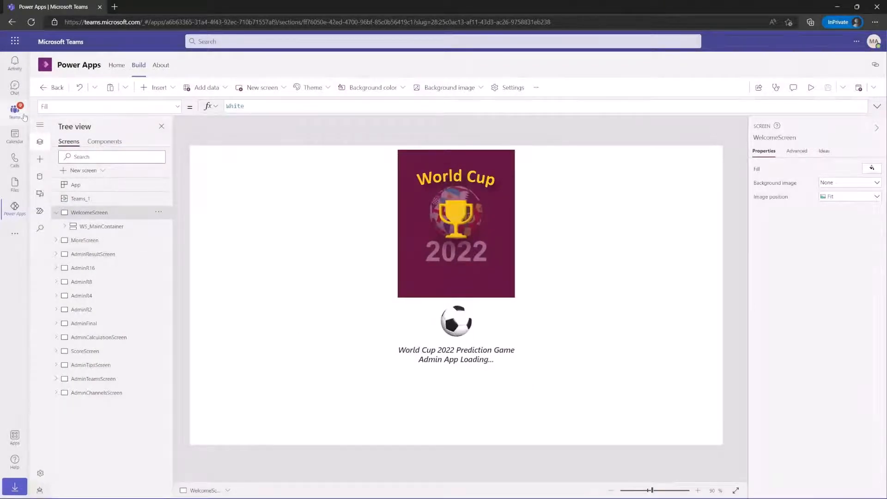
scroll(110, 287, down, 2)
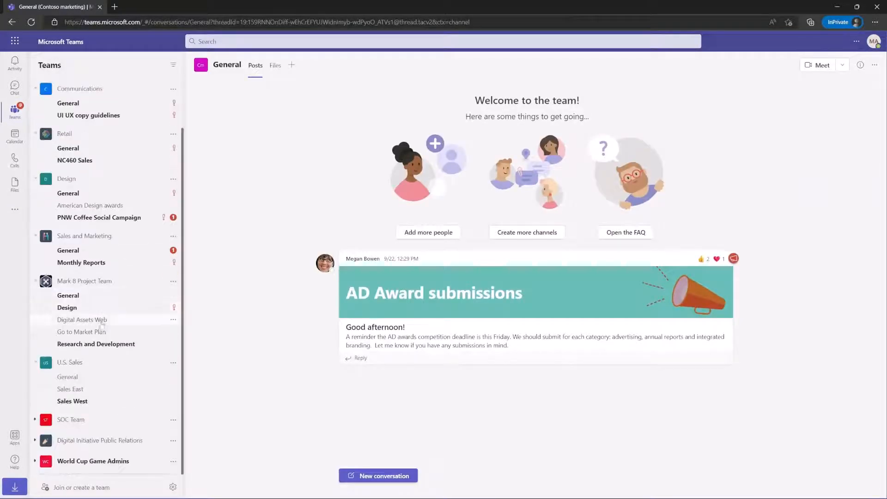
click(98, 461)
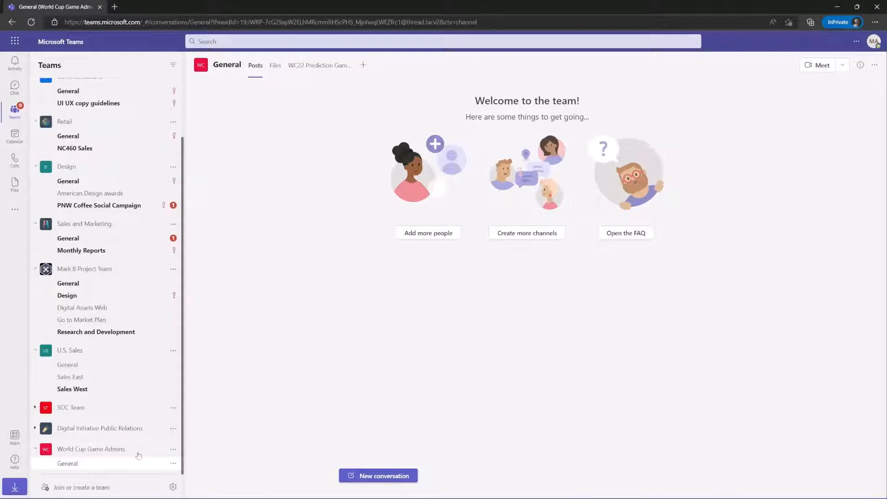
click(314, 68)
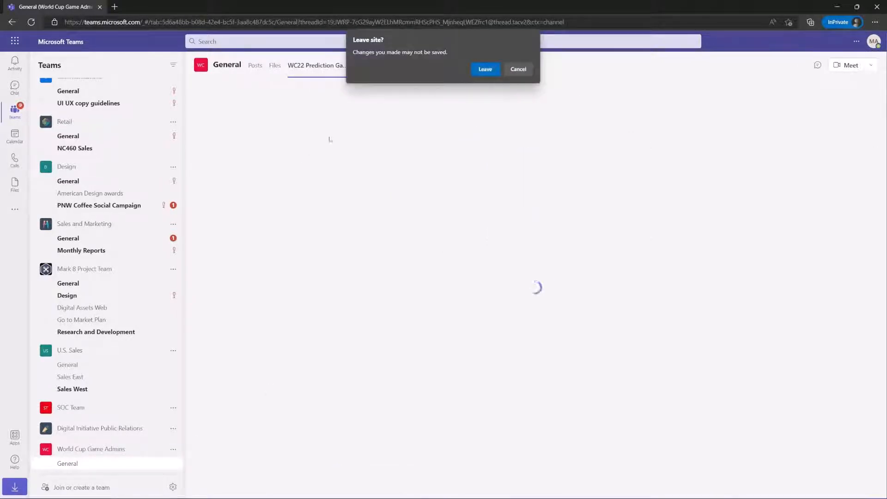
click(515, 71)
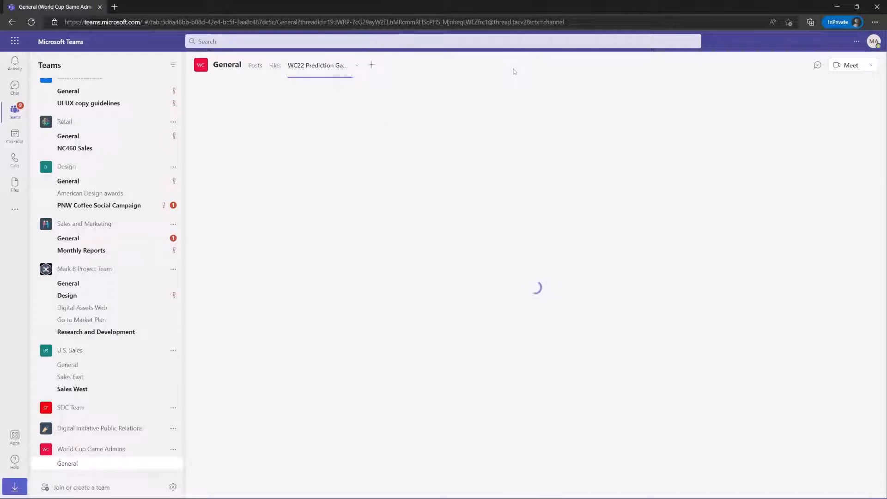
click(359, 70)
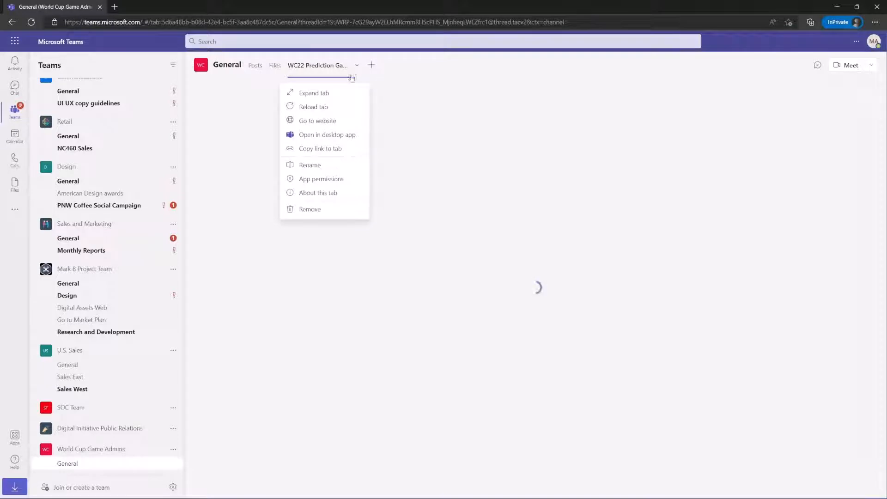
click(334, 109)
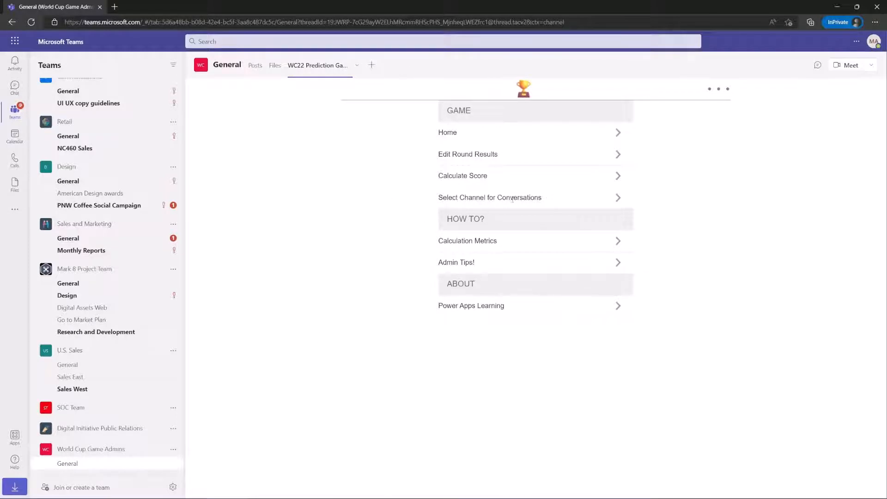
- Choose the General channel of World Cup Game Admins for game conversations and return to the admin app's main menu
click(618, 198)
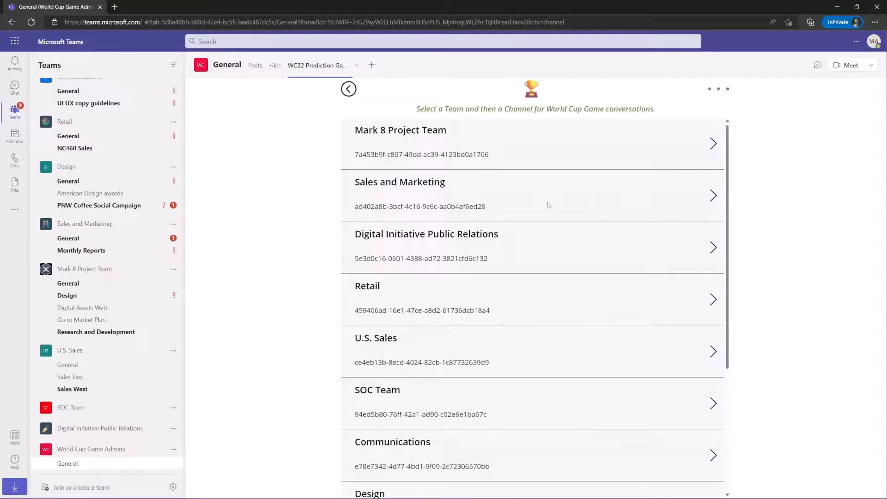
scroll(550, 205, down, 4)
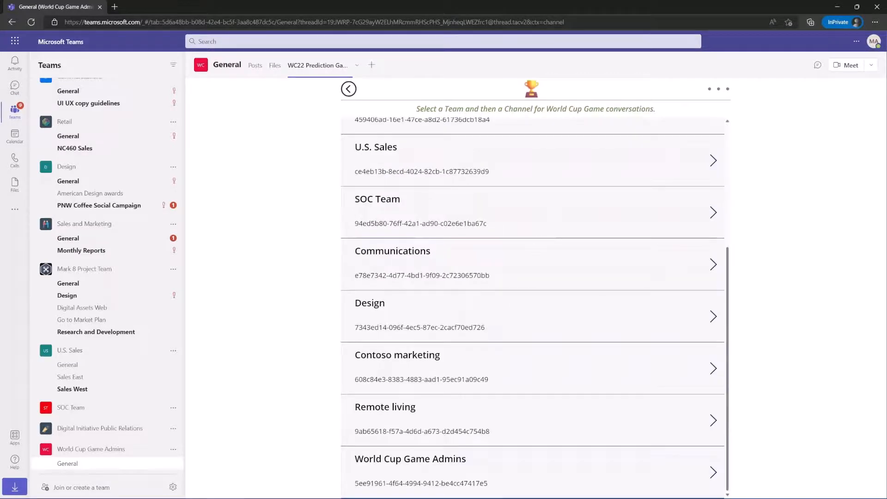
click(694, 474)
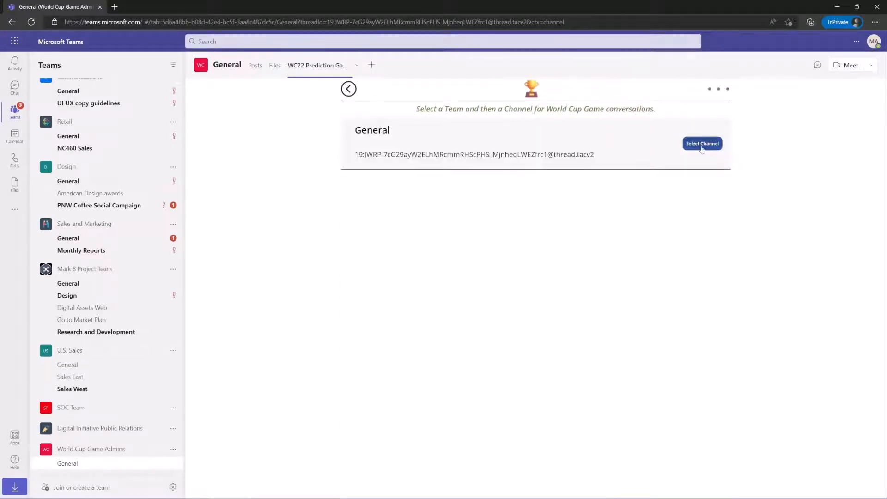
click(702, 145)
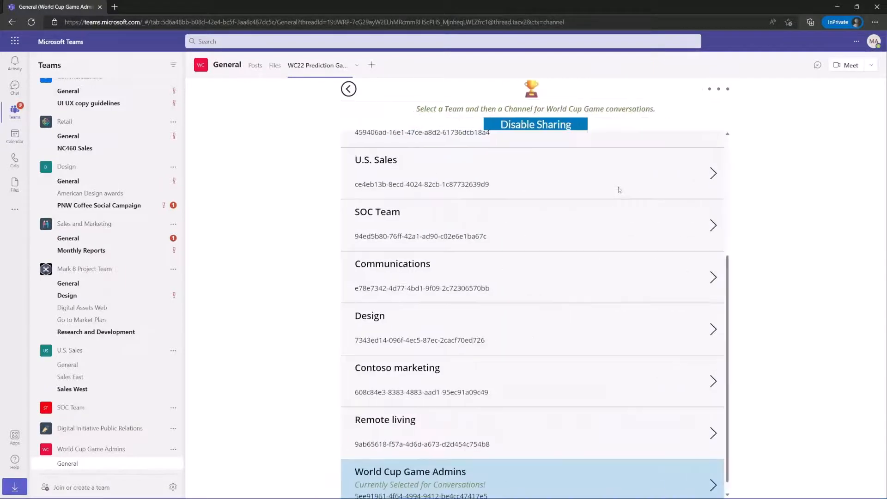
click(348, 89)
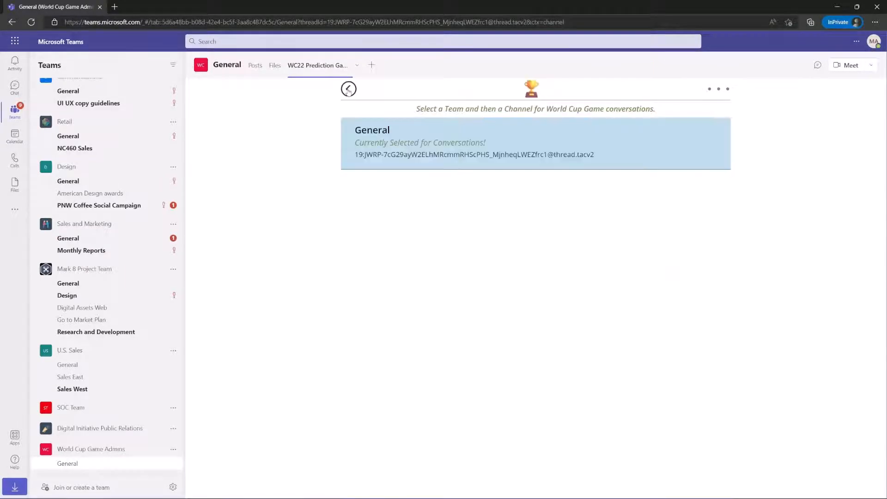
click(348, 90)
click(349, 89)
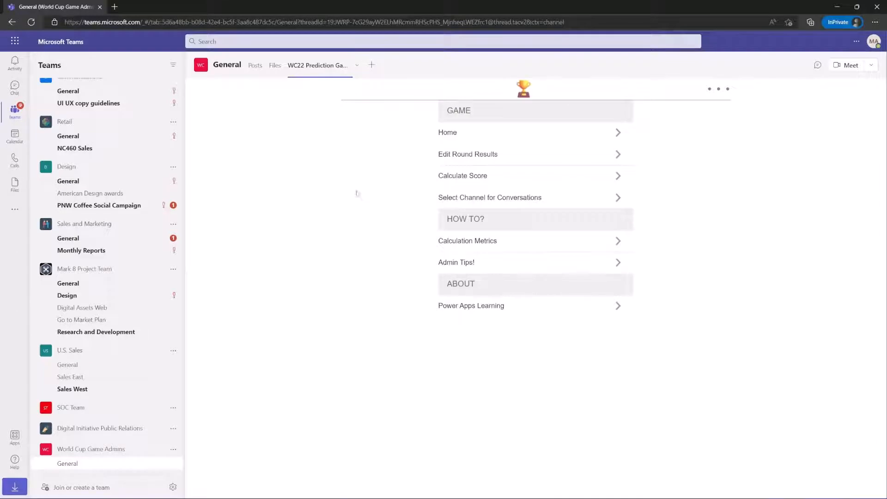
- Reopen the channel selection for conversations and disable sharing
click(619, 199)
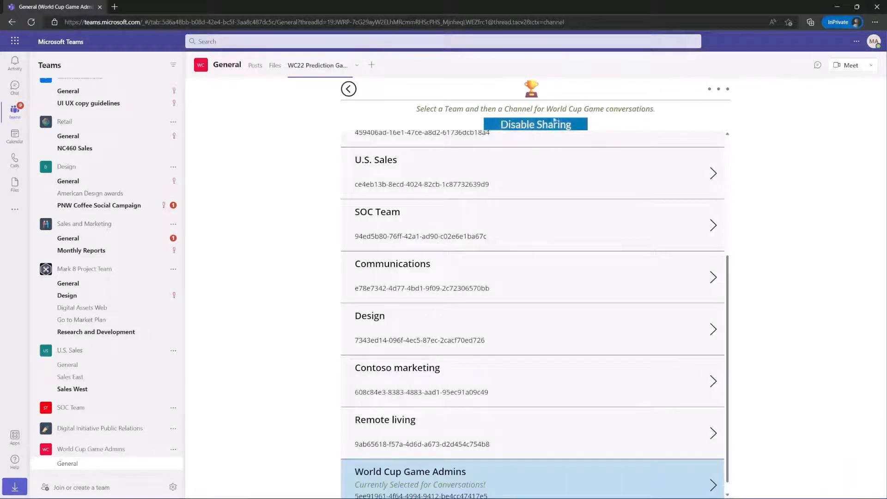
click(571, 125)
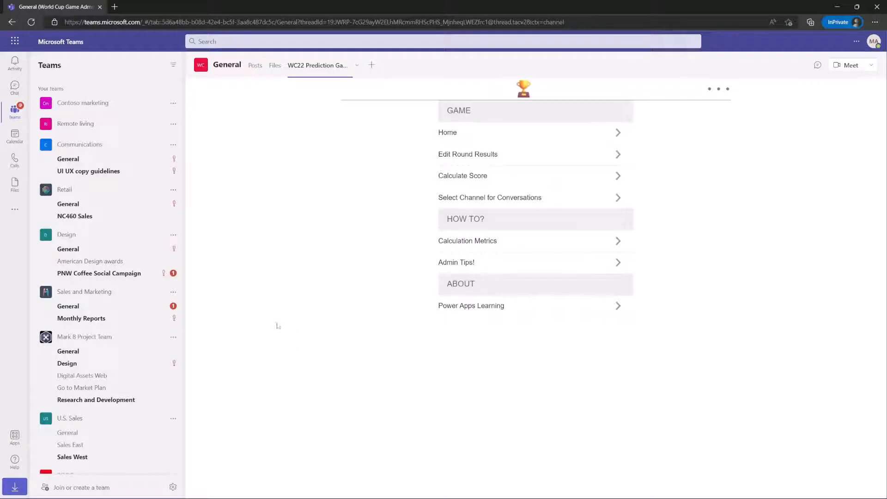
- Switch to Power Apps and open the list of tables built for the World Cup Game Admins team
click(15, 209)
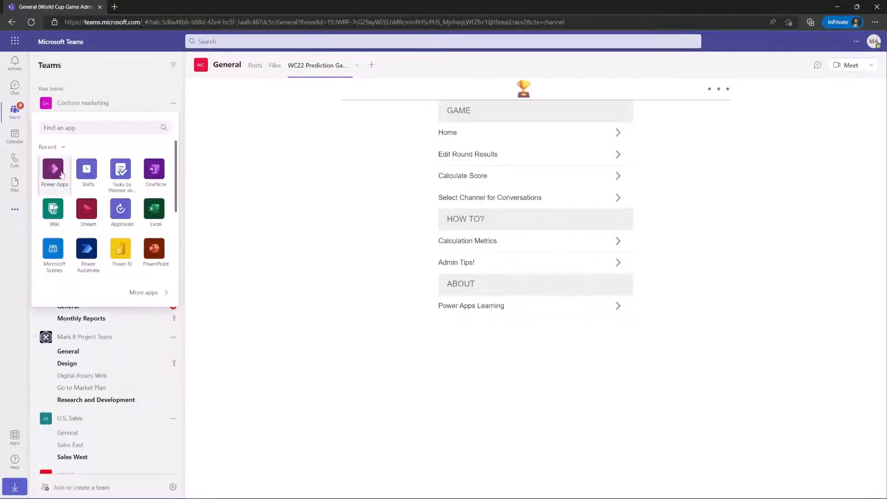
click(62, 174)
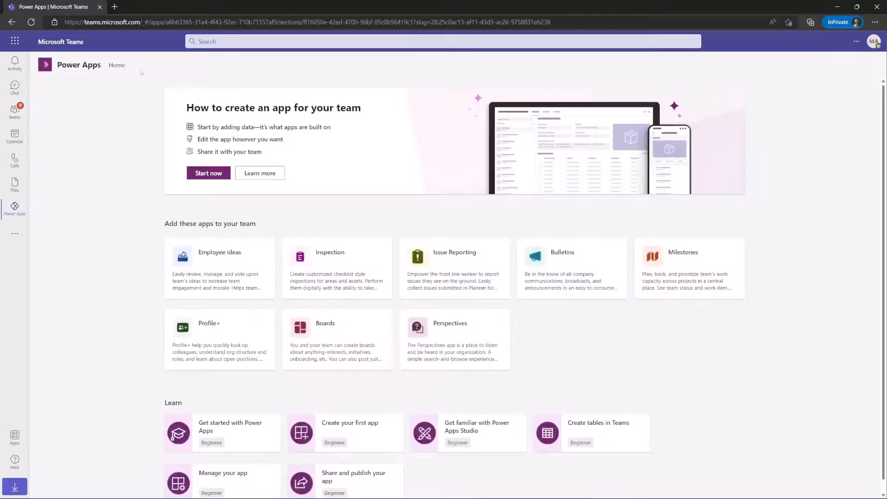
click(140, 70)
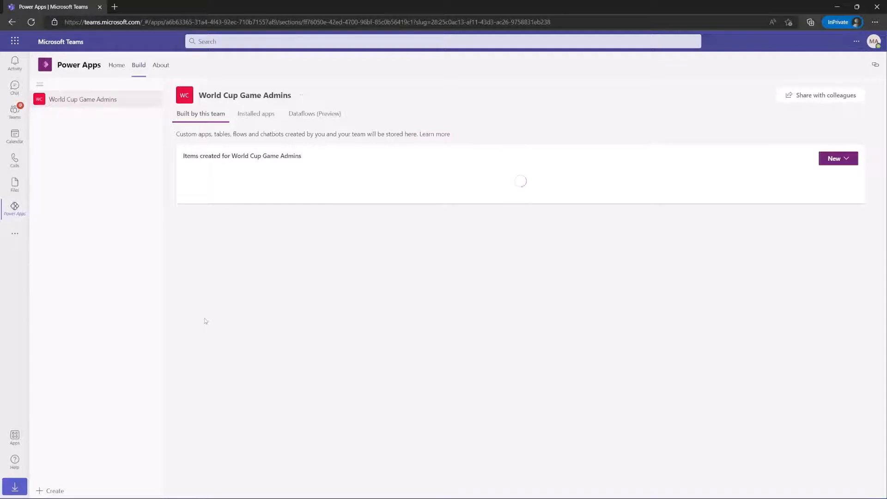
click(191, 320)
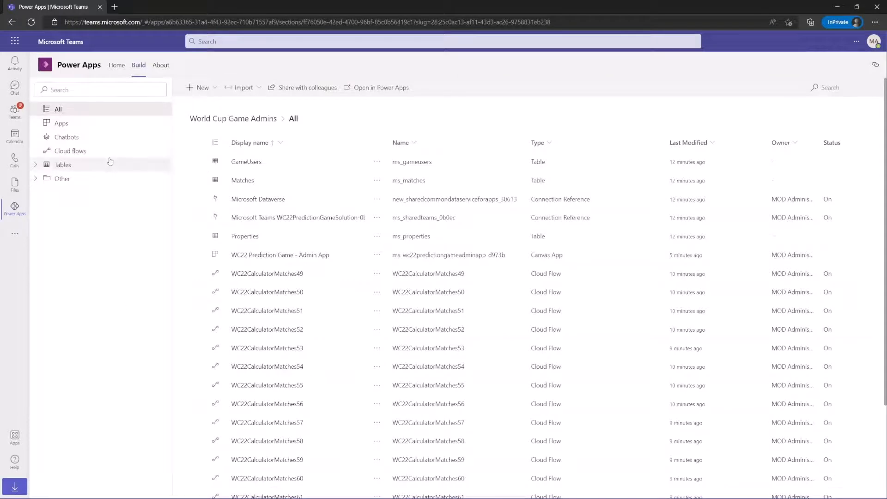
click(71, 166)
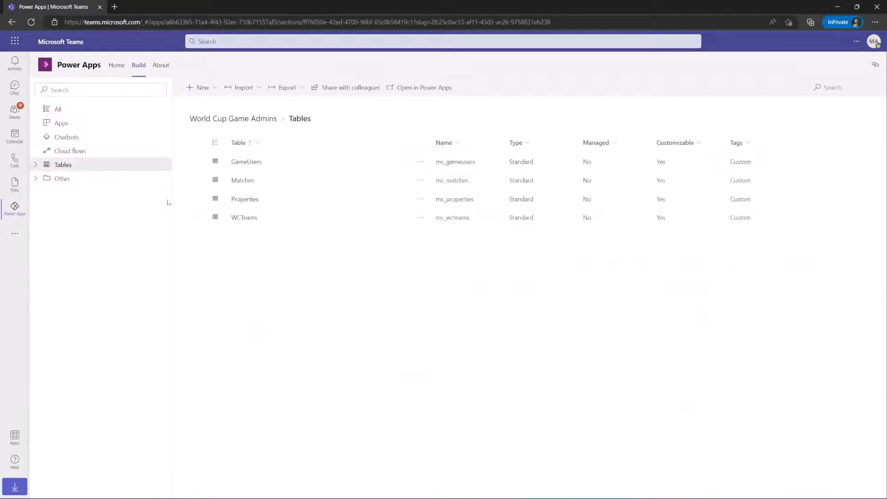
- Give the World Cup Game Admins colleagues Collaborate permission on the GameUsers table and save
click(197, 162)
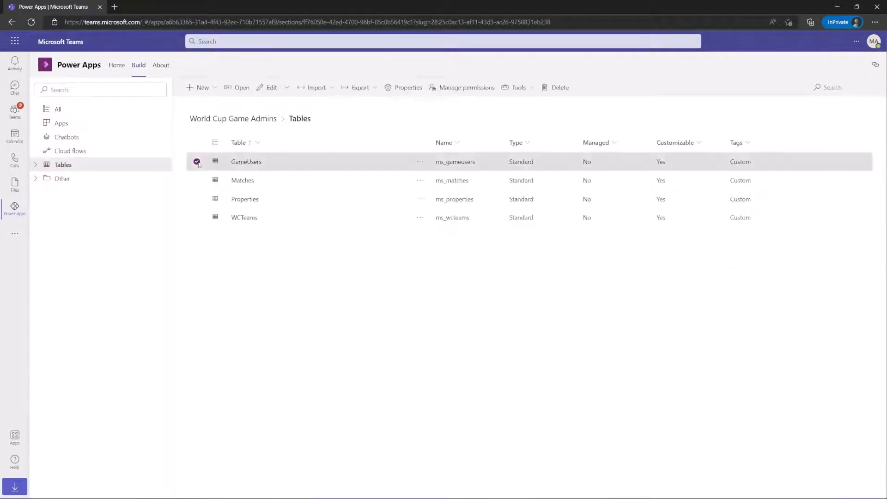
click(476, 90)
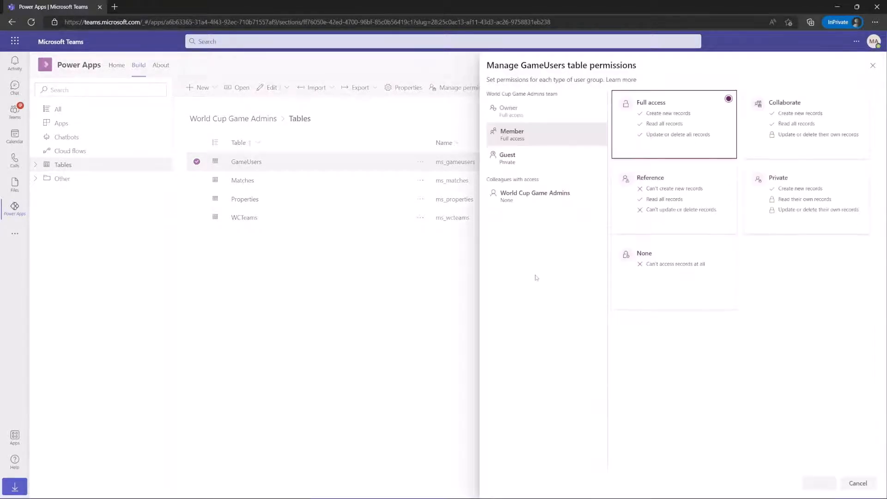
click(528, 196)
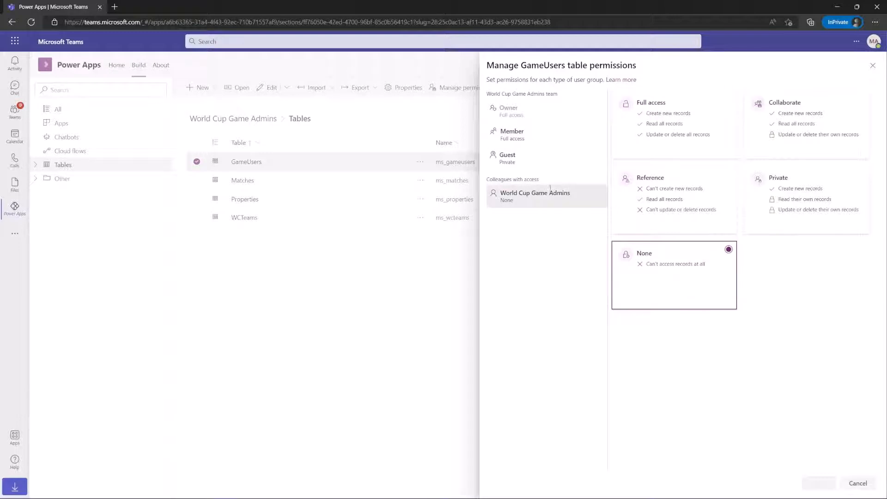
click(809, 106)
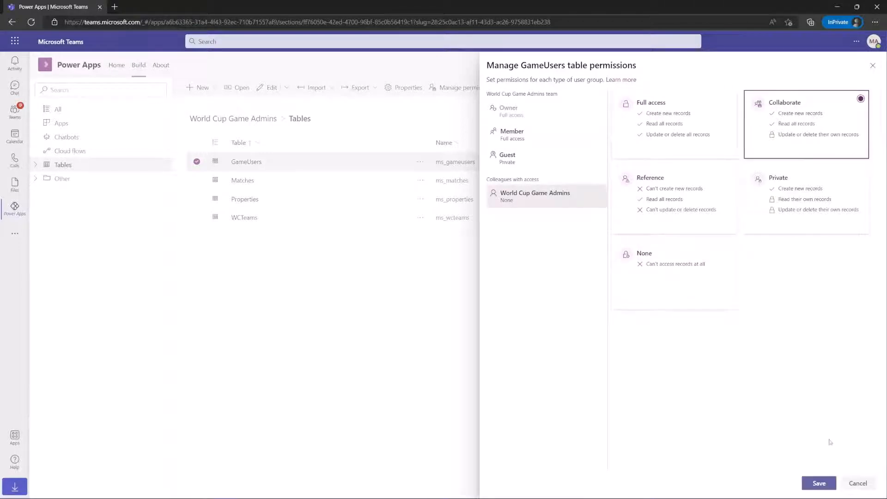
click(818, 483)
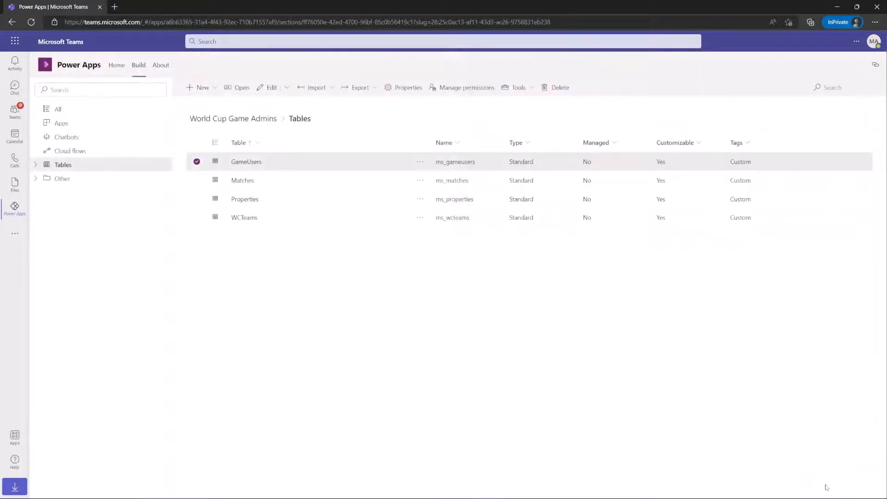
- Give the World Cup Game Admins colleagues Collaborate permission on the Matches table and save
click(197, 162)
click(197, 181)
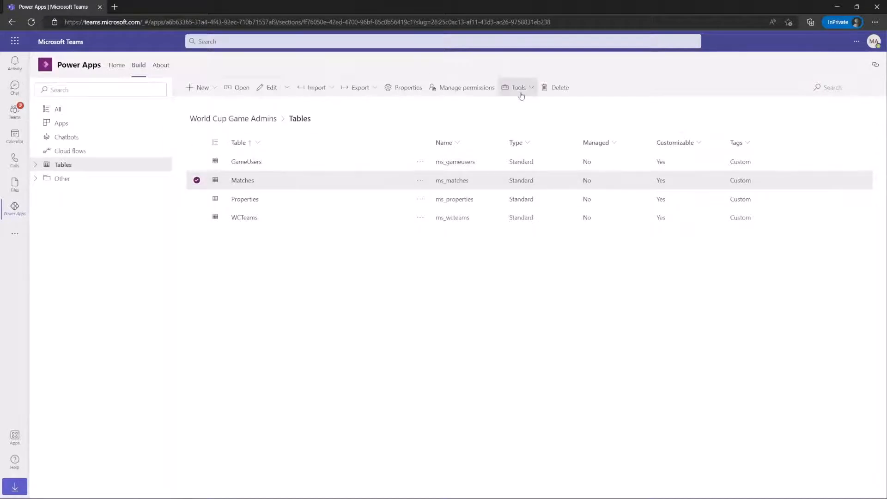
click(494, 88)
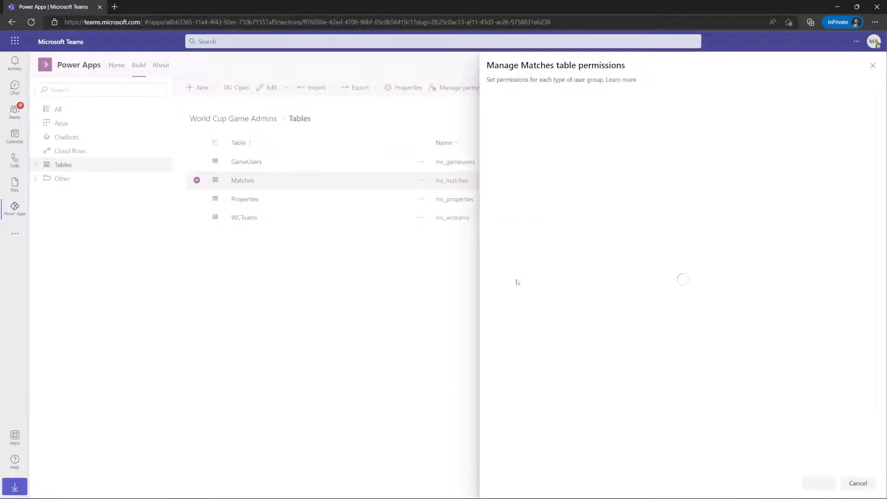
click(520, 189)
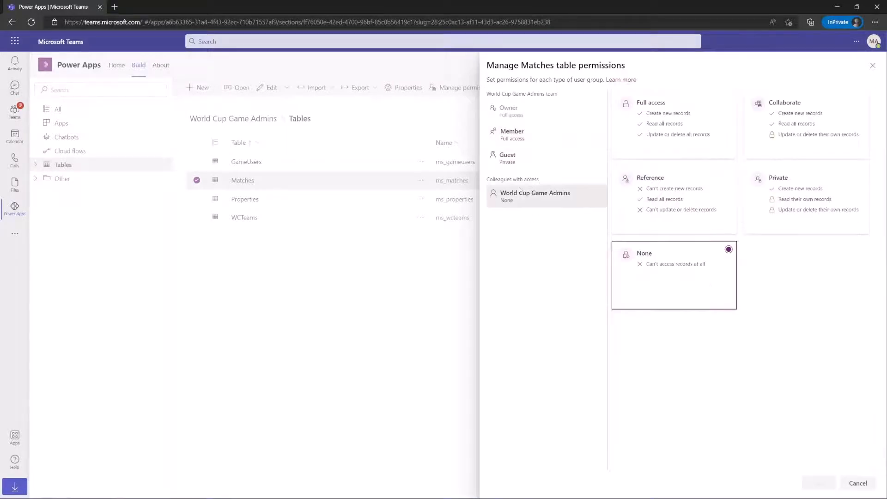
click(812, 125)
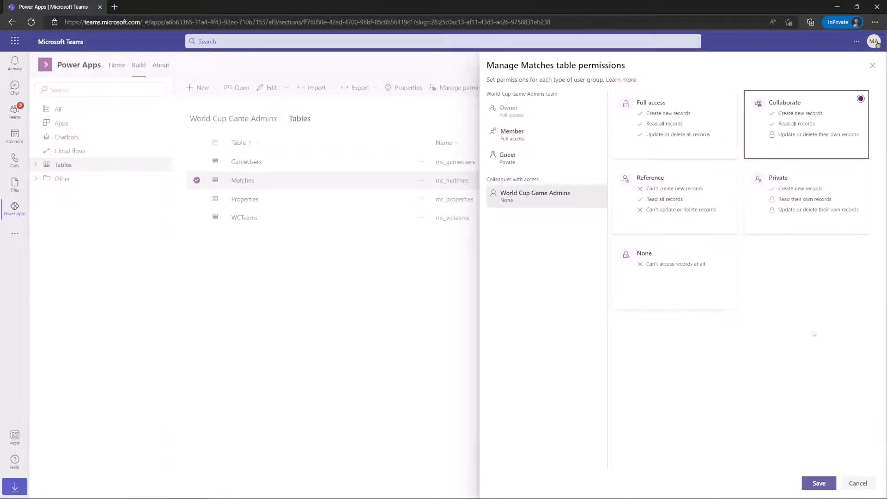
click(819, 483)
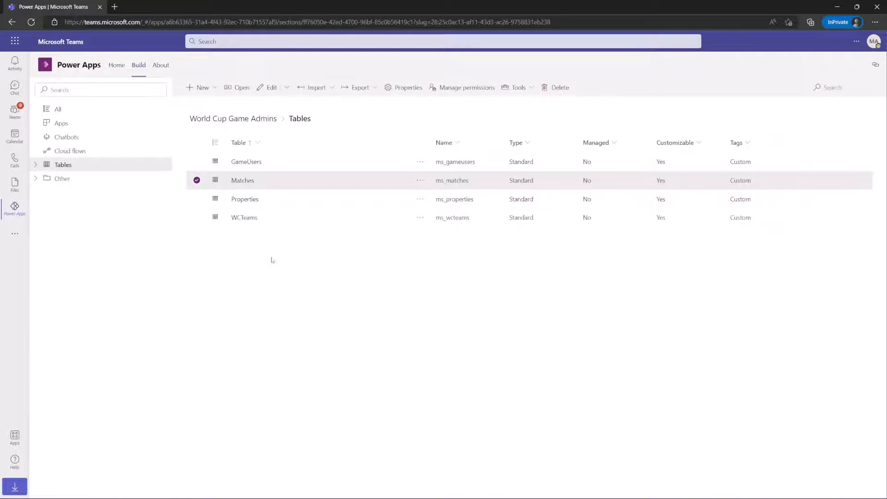
- Give the World Cup Game Admins colleagues Reference permission on the Properties table and save
click(197, 180)
click(197, 199)
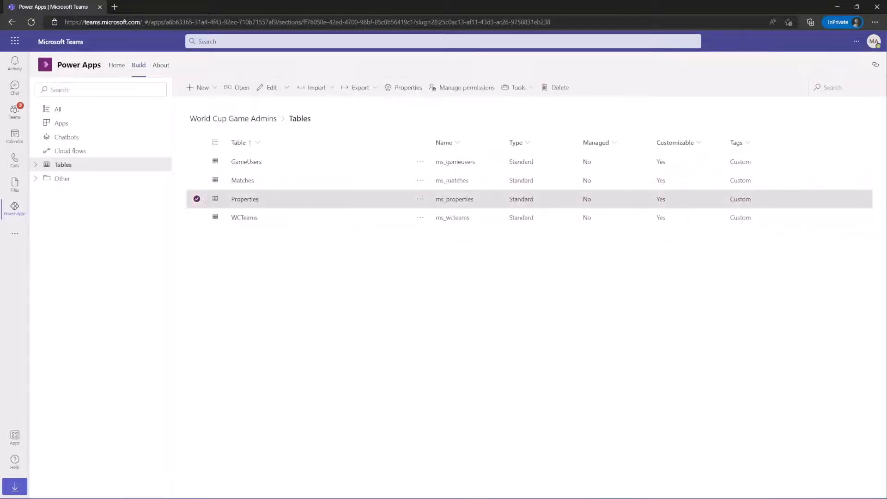
click(468, 88)
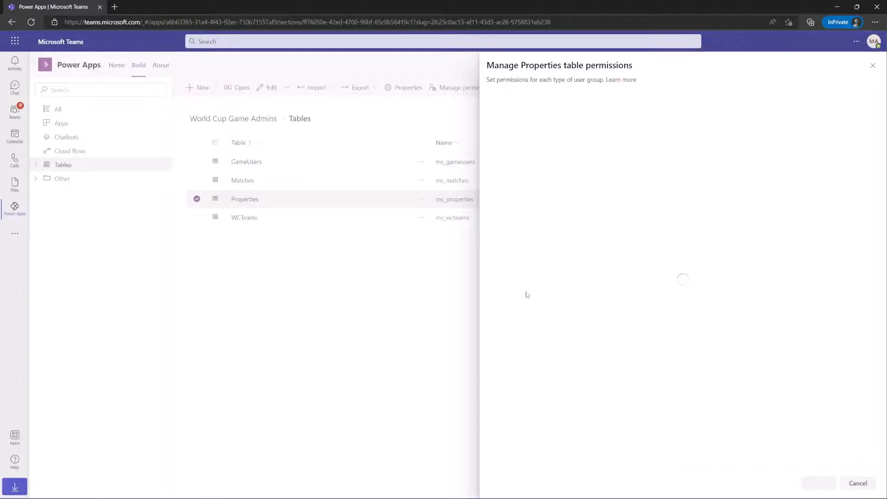
click(534, 191)
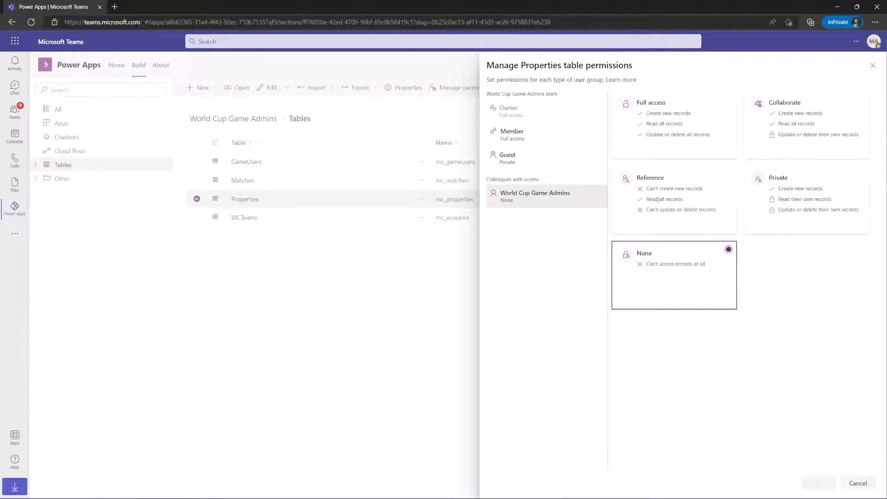
click(703, 185)
click(819, 483)
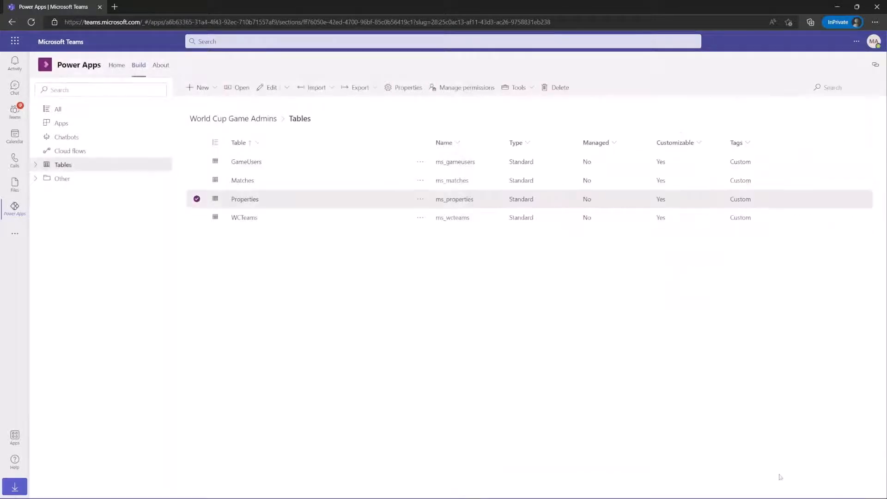
- Give the World Cup Game Admins colleagues Reference permission on the WCTeams table and save
click(197, 218)
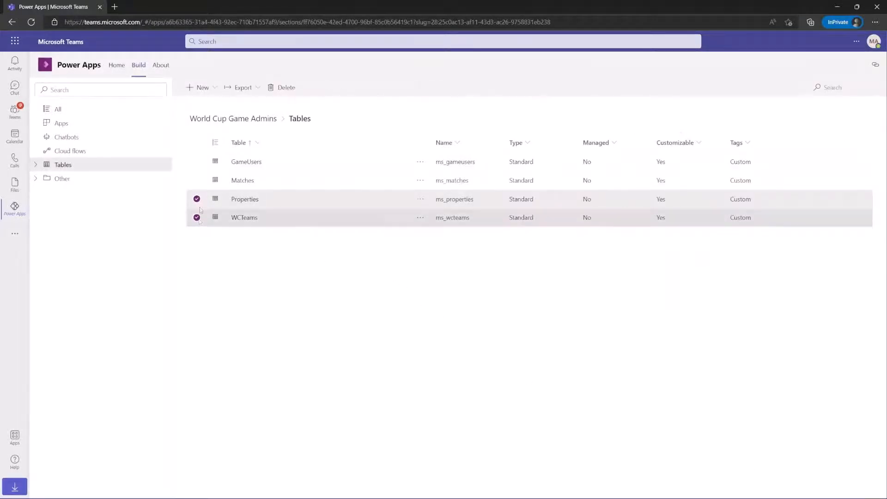
click(197, 199)
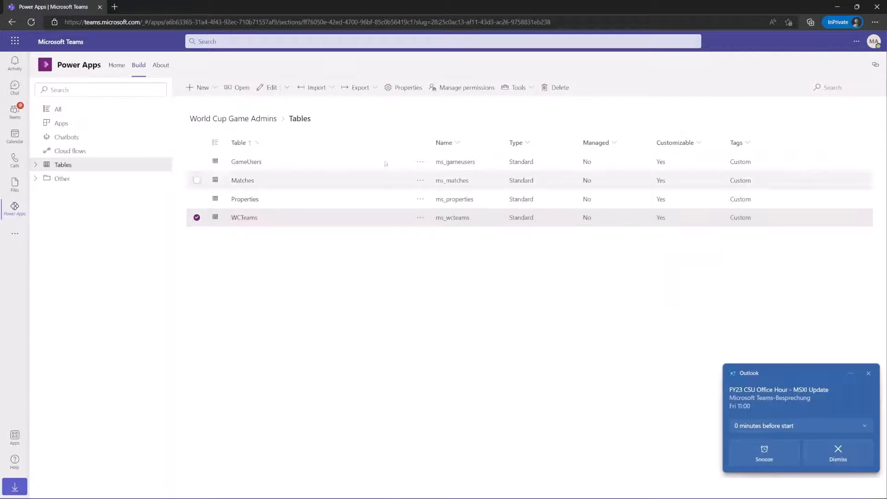
click(483, 91)
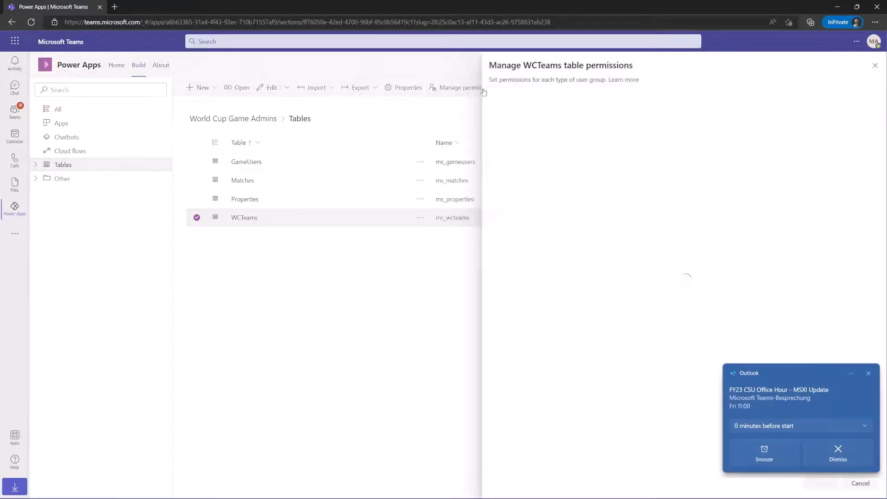
click(869, 373)
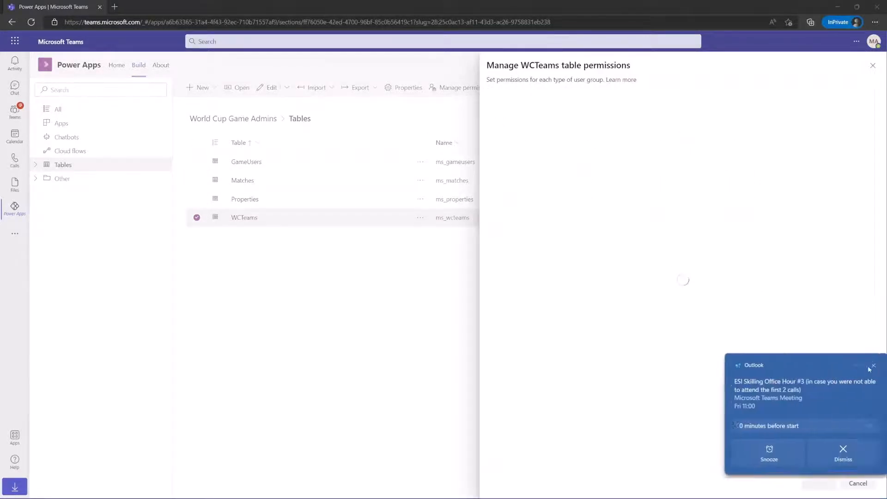
click(868, 370)
click(556, 200)
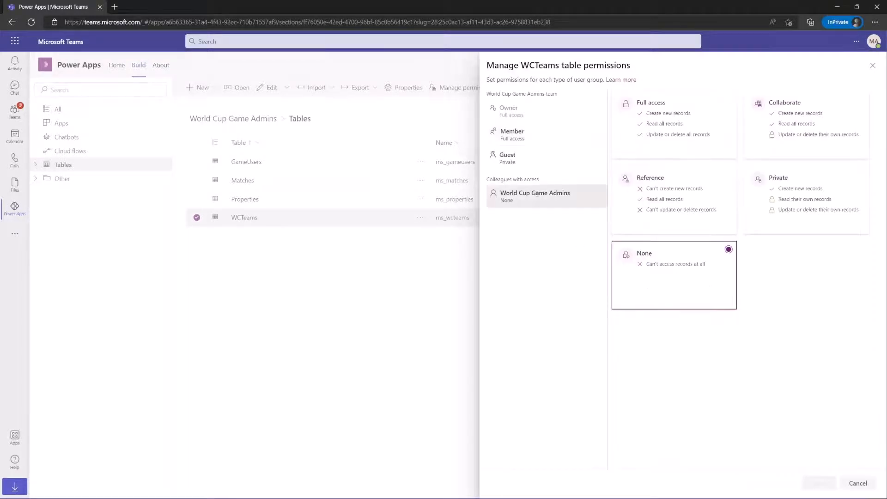
click(638, 203)
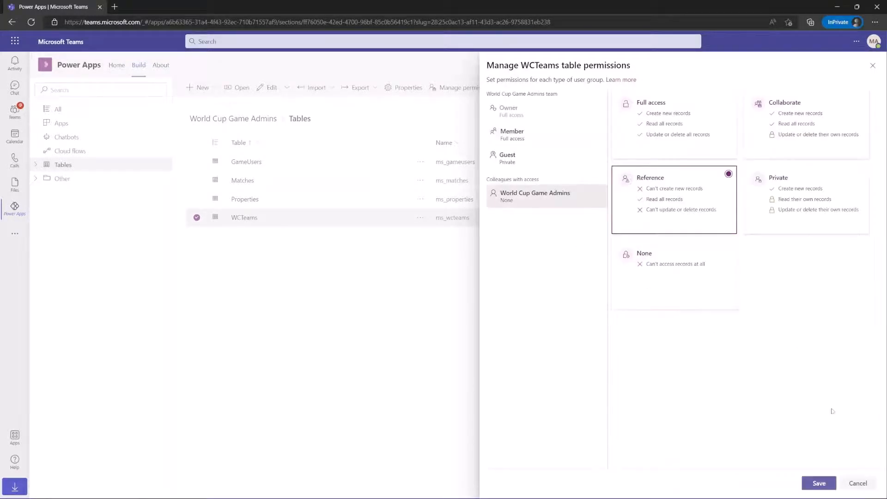
click(820, 483)
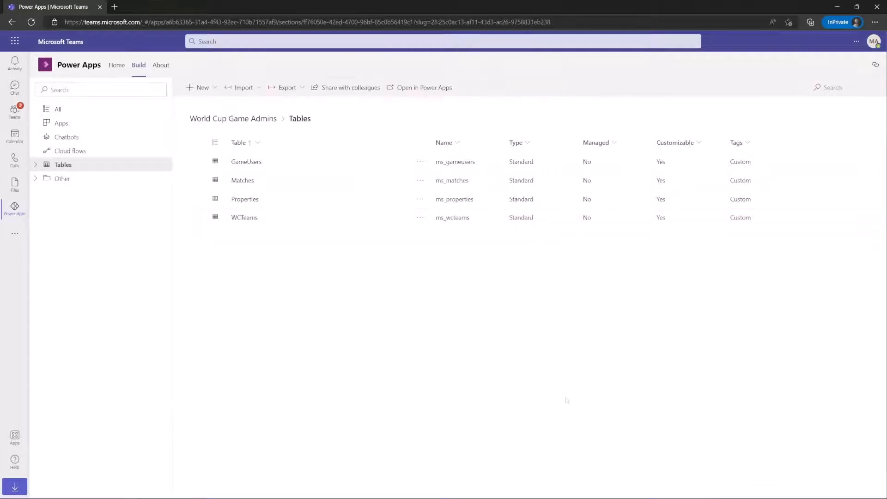
- Open the World Cup 2022 Prediction Game app for editing and remove its WC22PredictionGameShareFavorite flow
click(72, 124)
click(272, 181)
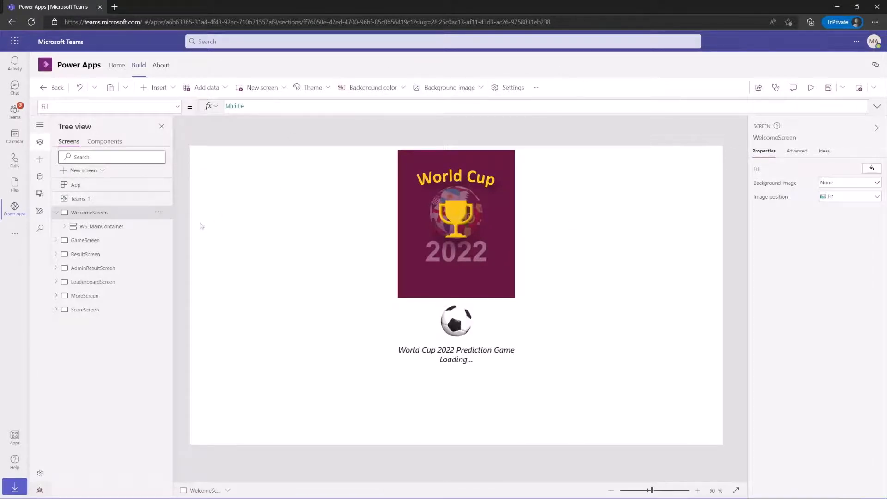
click(40, 212)
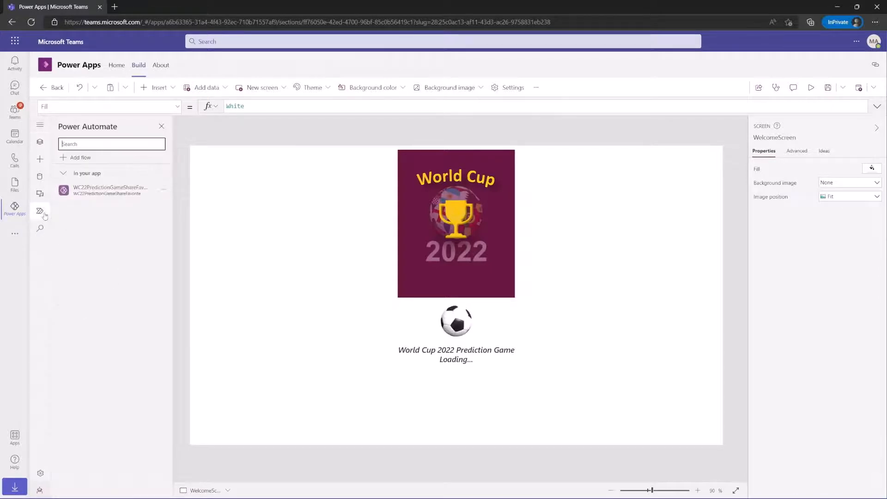
mouse_move(93, 194)
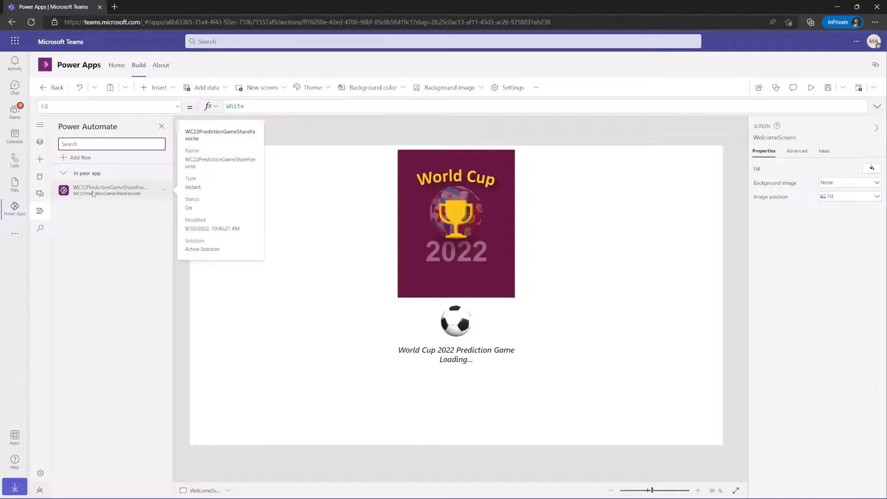
click(164, 190)
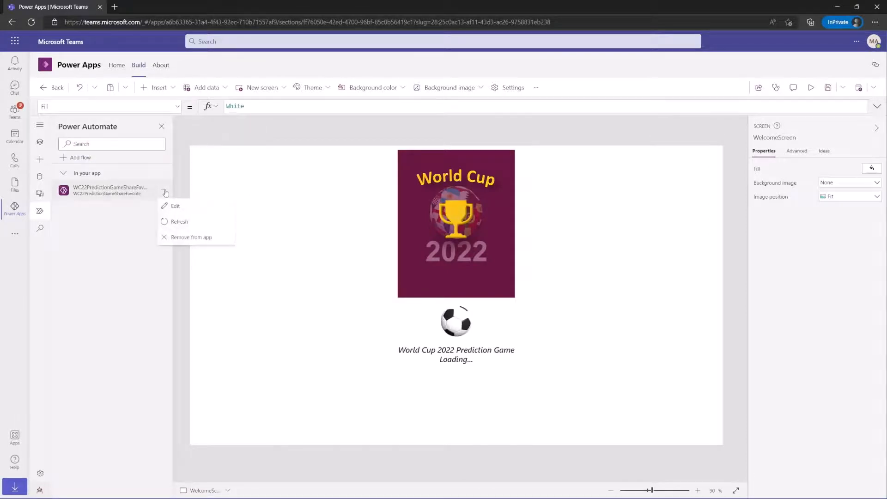
click(175, 236)
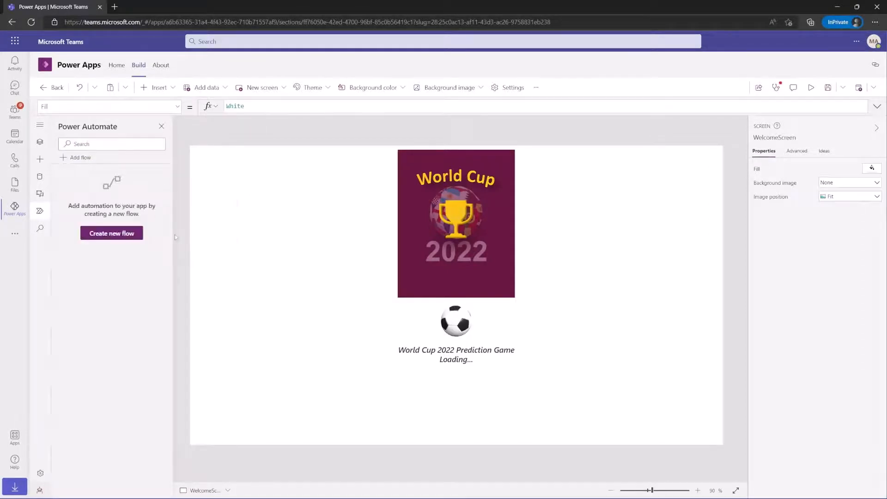
- Add the WC22PredictionGameShareFavorite flow back to the app, then save it and leave the editor
click(79, 158)
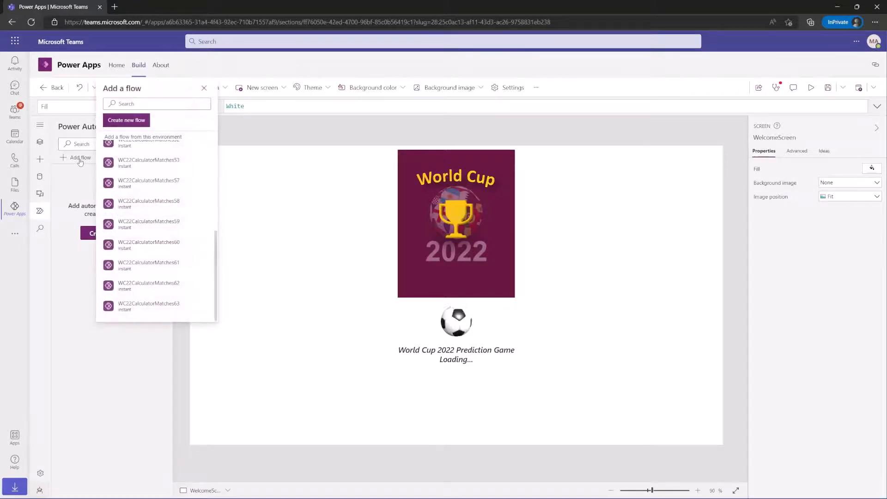
scroll(111, 180, up, 10)
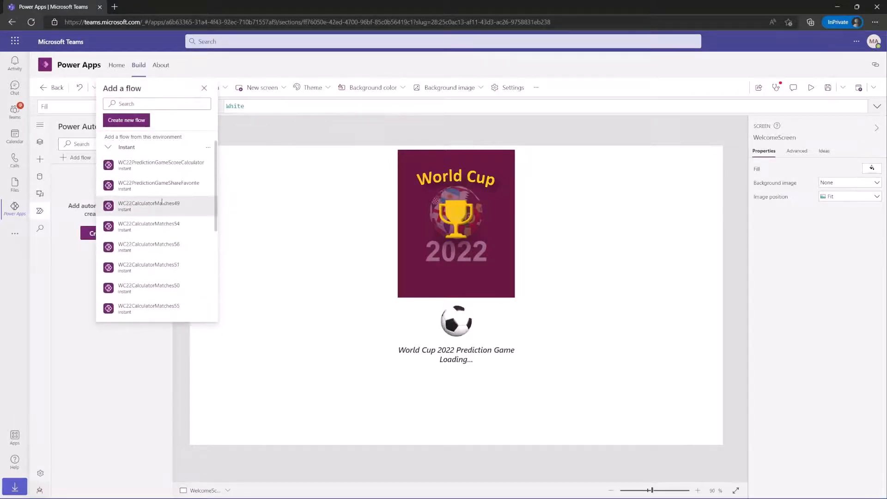
click(189, 187)
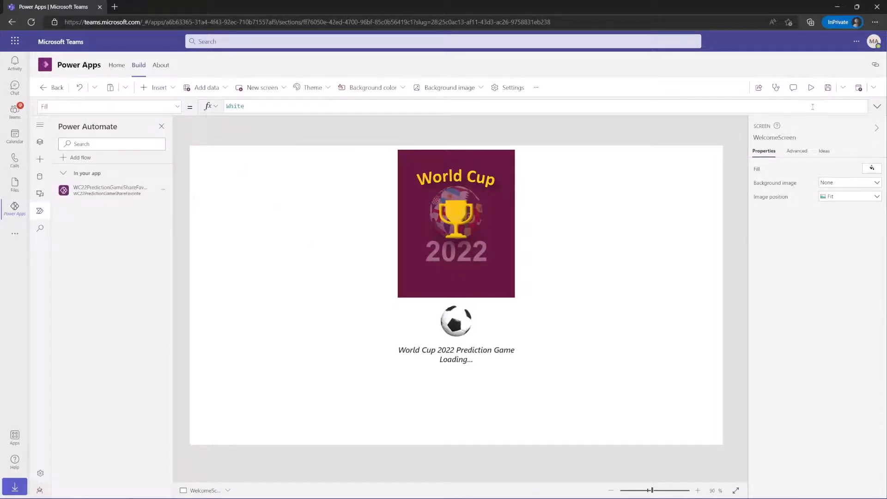
click(827, 87)
click(60, 88)
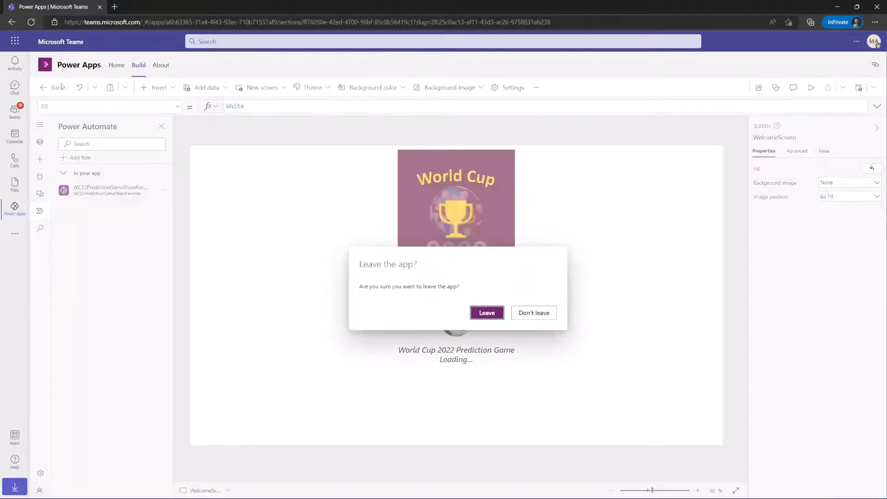
click(478, 309)
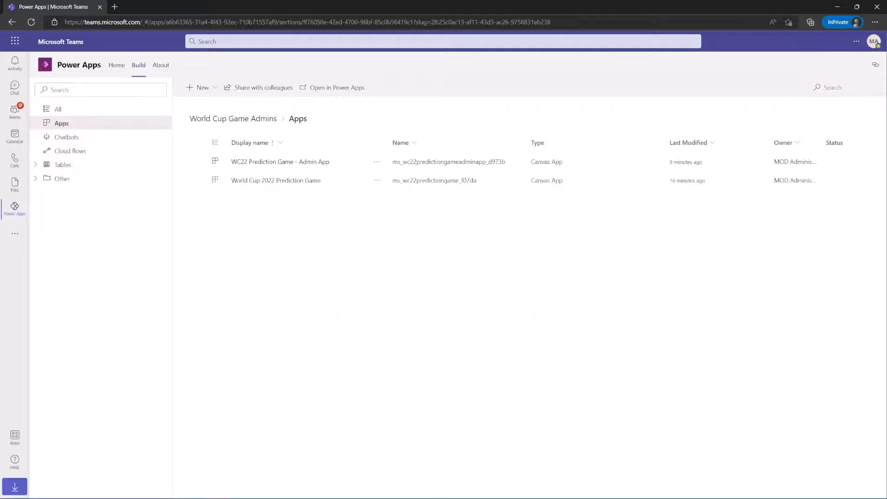
- Publish Version 2 of the World Cup 2022 Prediction Game app from its version history and close the details
click(377, 181)
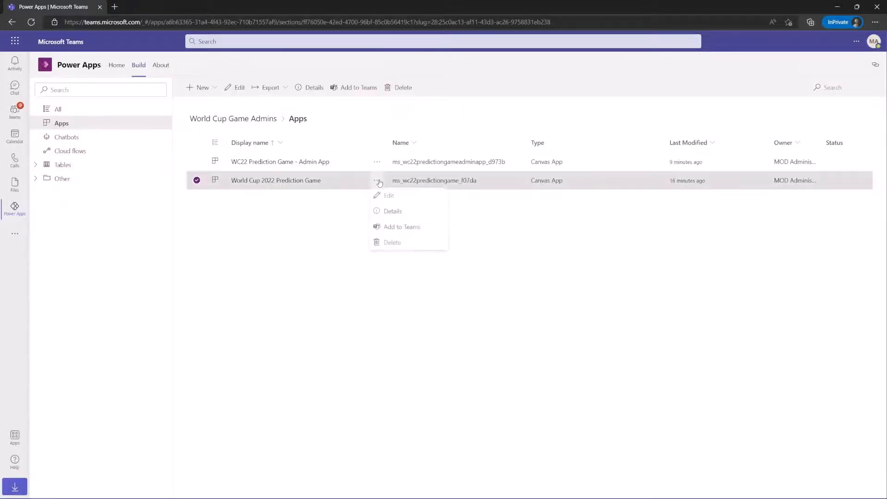
click(387, 215)
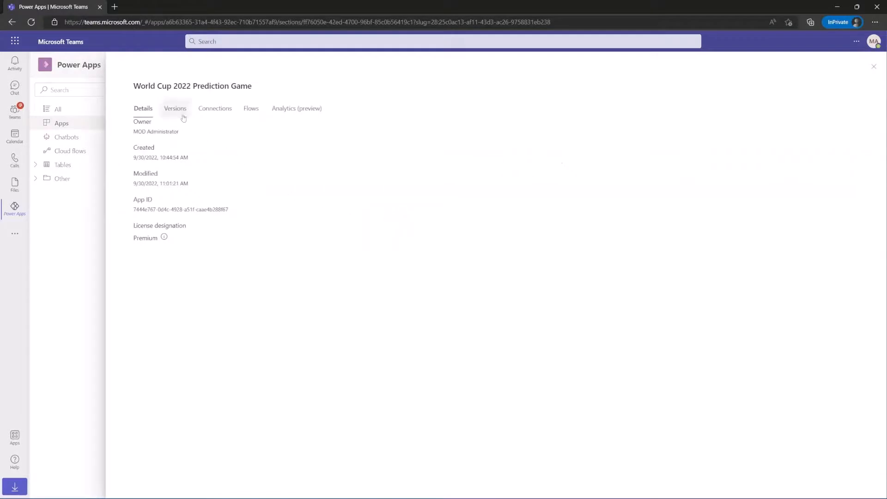
click(180, 112)
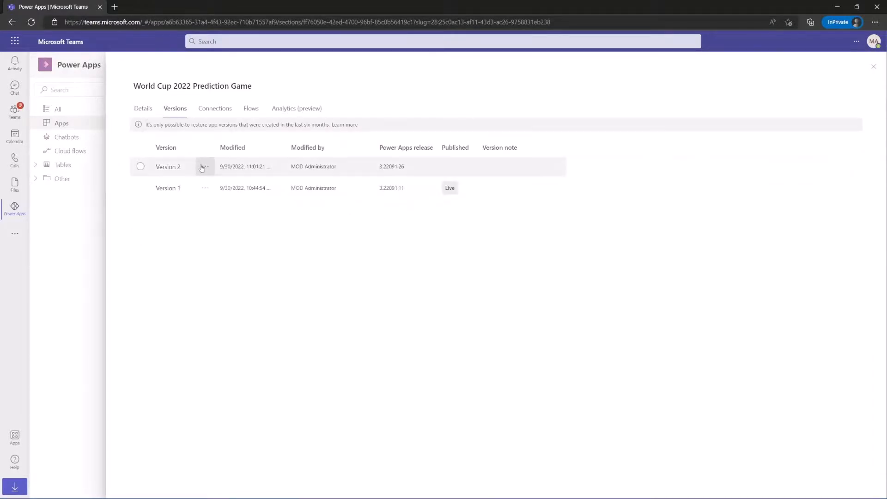
click(205, 170)
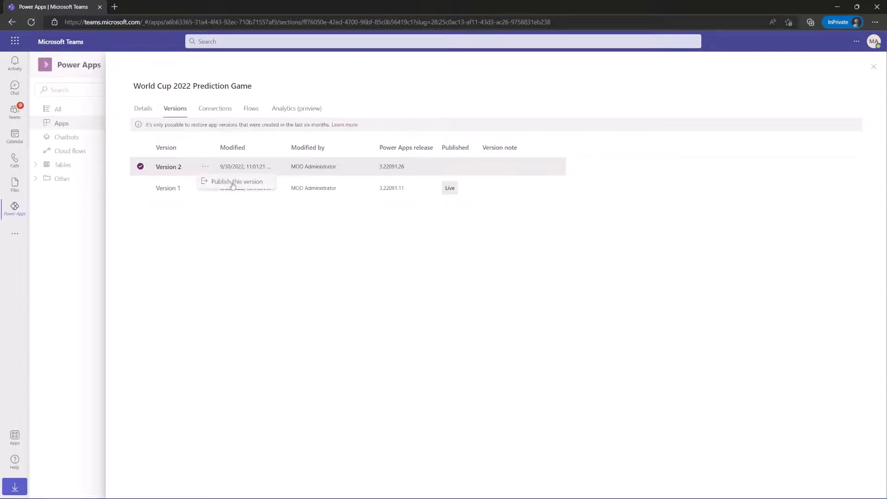
click(234, 182)
click(653, 486)
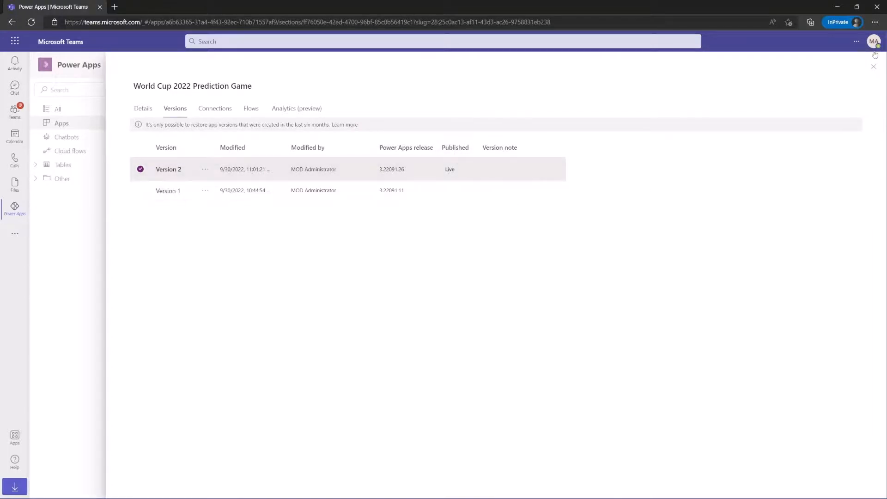
click(874, 68)
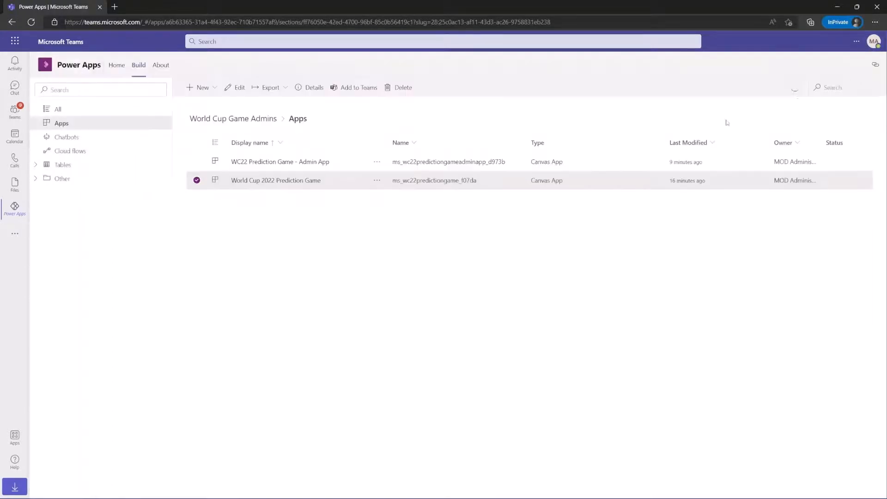
- Share the World Cup 2022 Prediction Game app with the sg-WorldCupGameAdmins security group and save
click(71, 112)
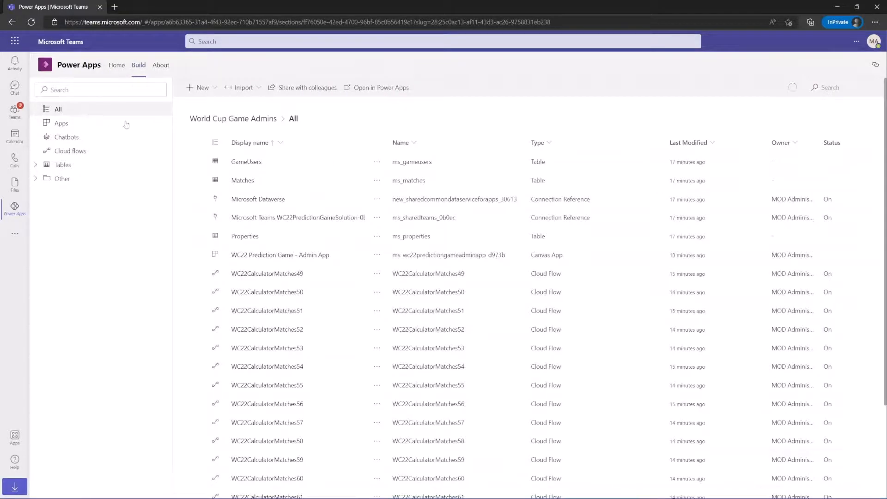
click(302, 88)
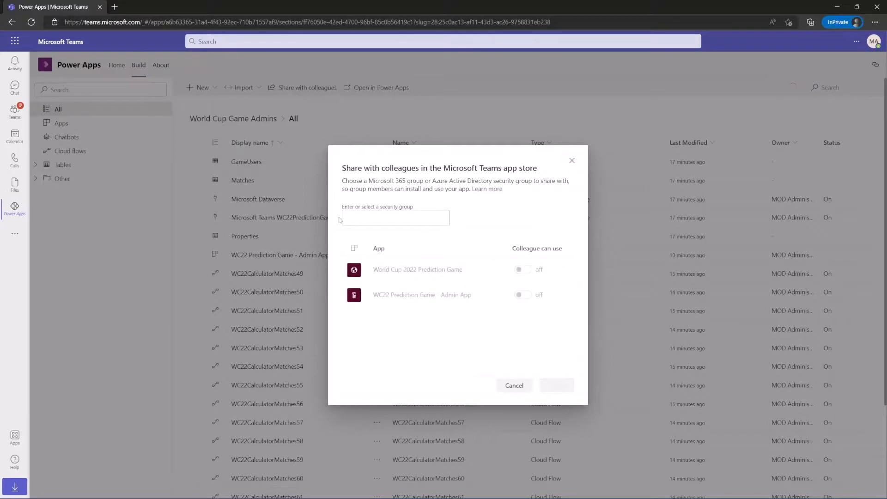
click(384, 218)
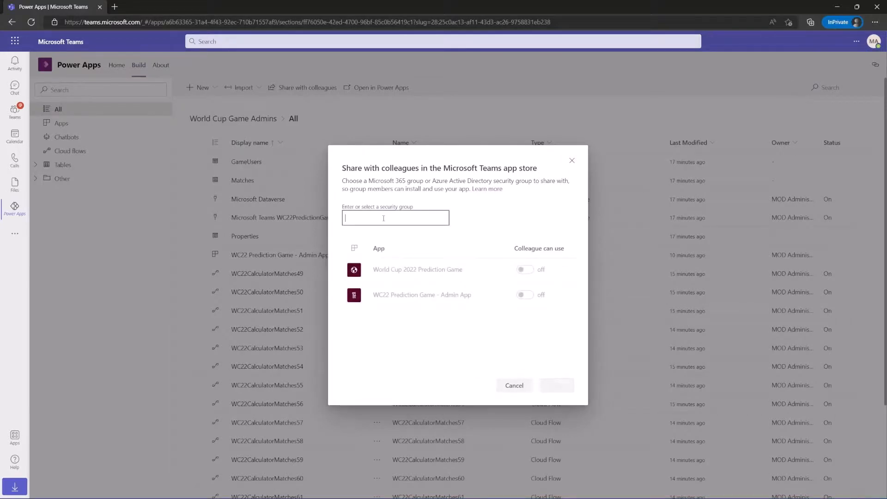
text(sg)
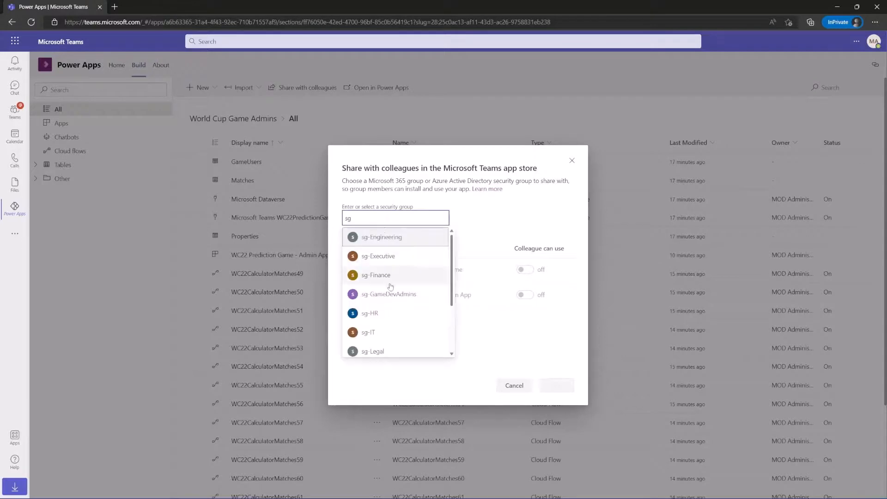
scroll(400, 285, down, 3)
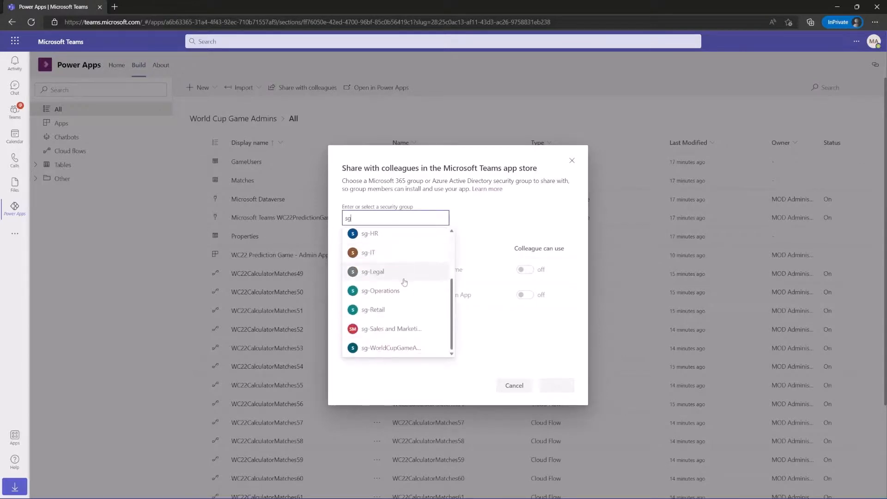
click(399, 348)
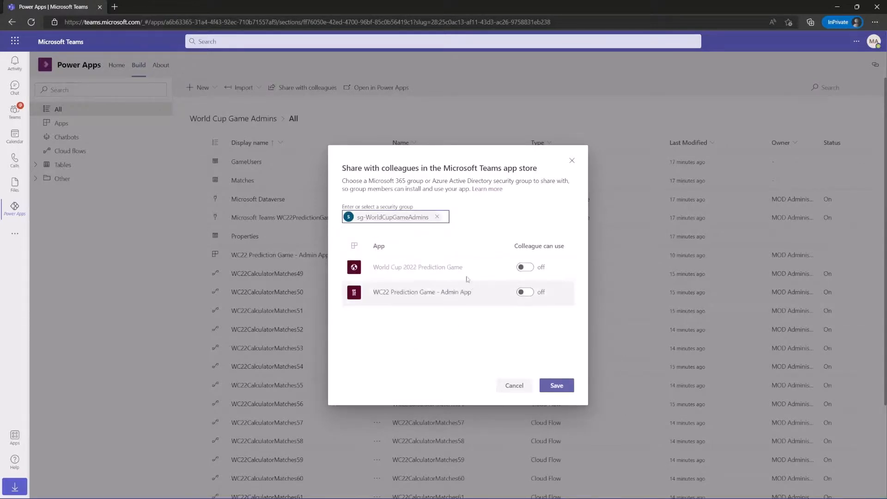
click(524, 267)
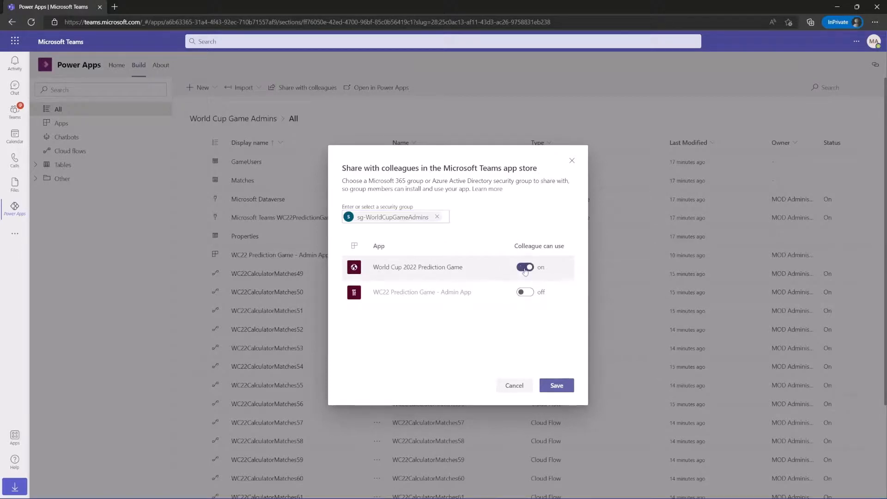
click(556, 386)
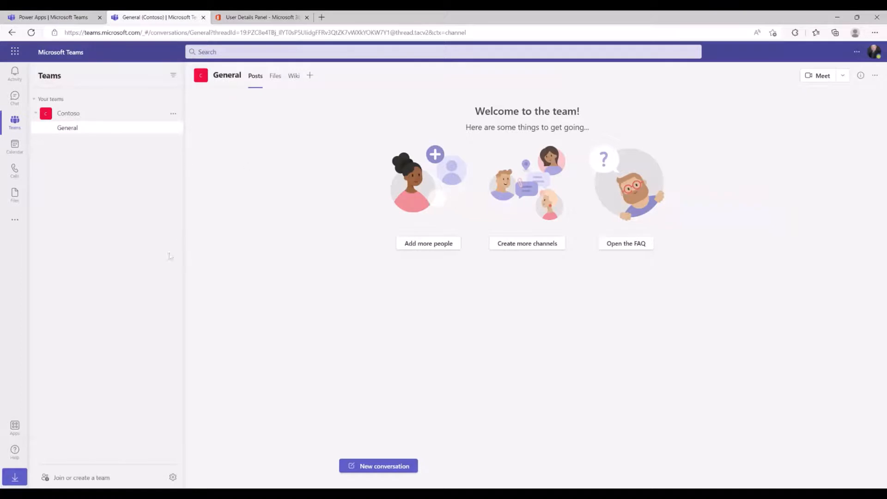
- Find the World Cup 2022 Prediction Game among the apps built with Power Platform and add it to Teams
click(16, 428)
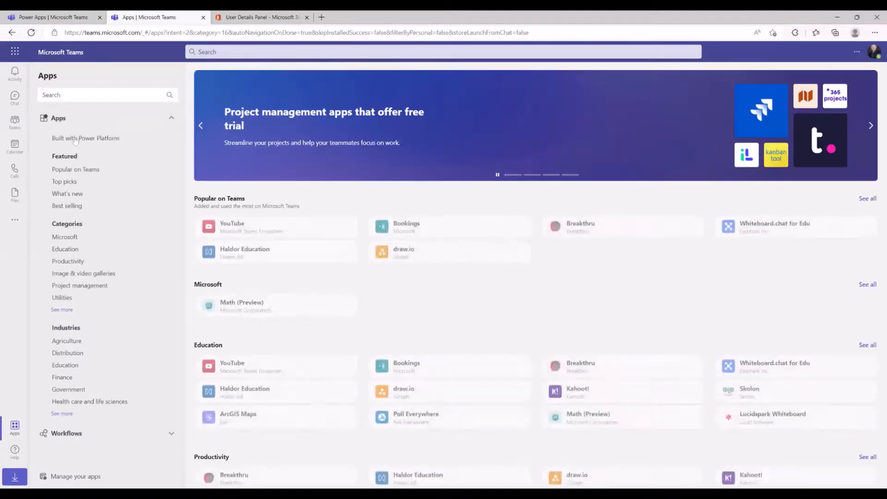
click(93, 141)
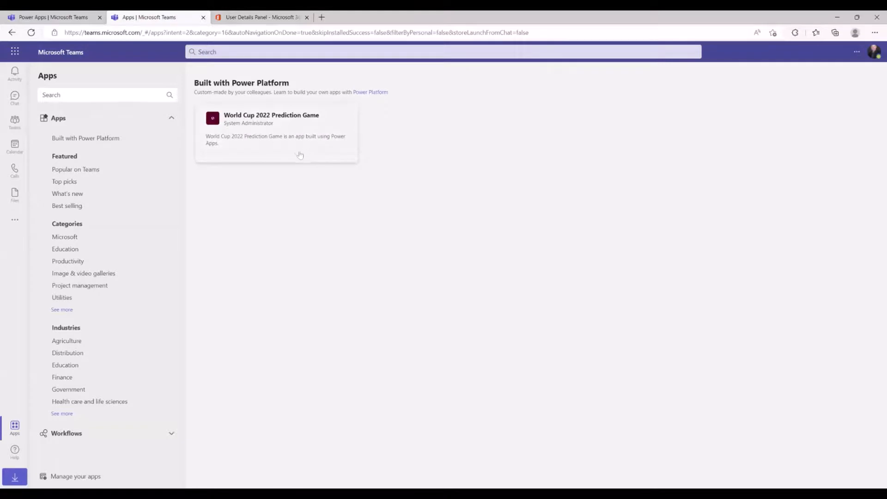
click(303, 152)
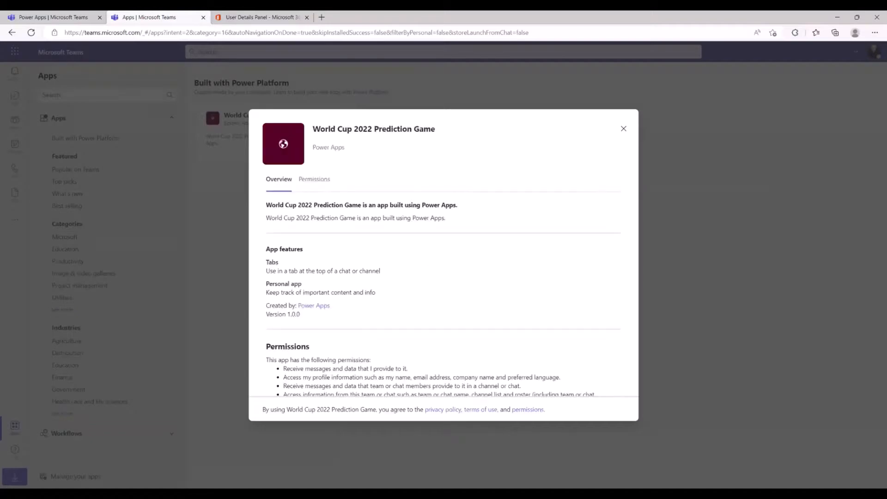
click(330, 158)
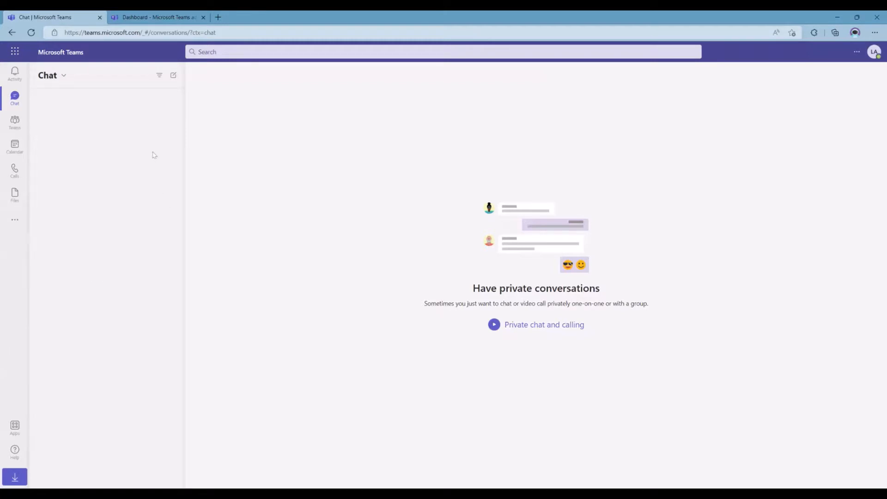
- In the Teams admin center, upload the World Cup 2022 Prediction Game as a new custom app and dismiss the confirmation
click(186, 14)
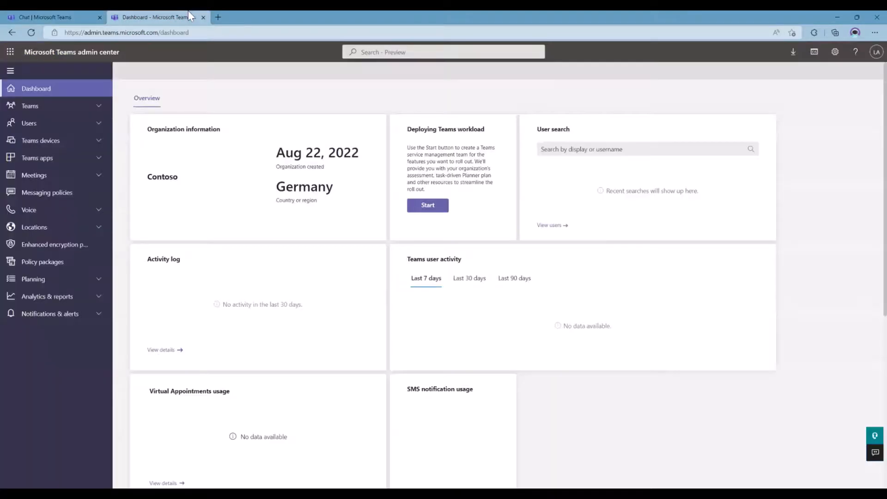
click(57, 160)
click(70, 179)
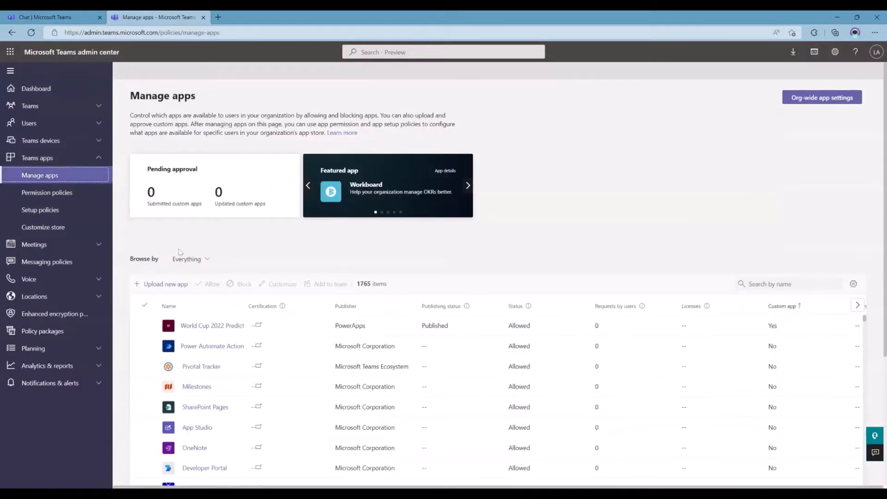
click(175, 284)
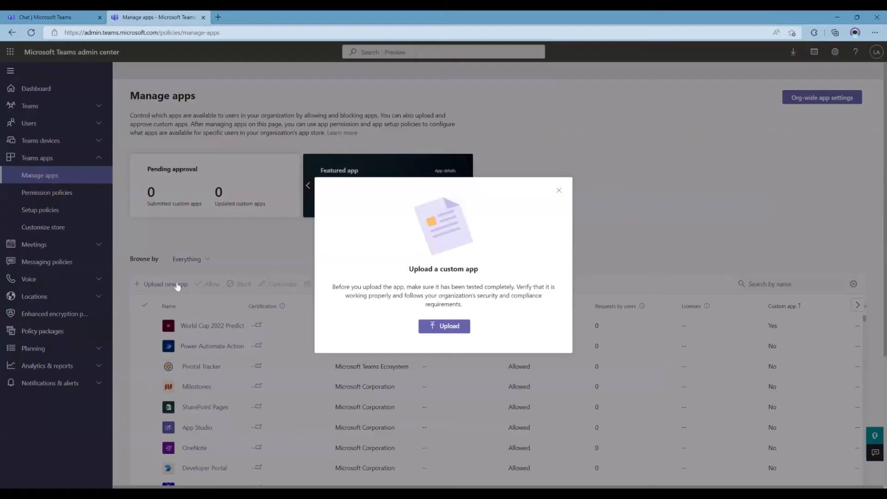
click(445, 326)
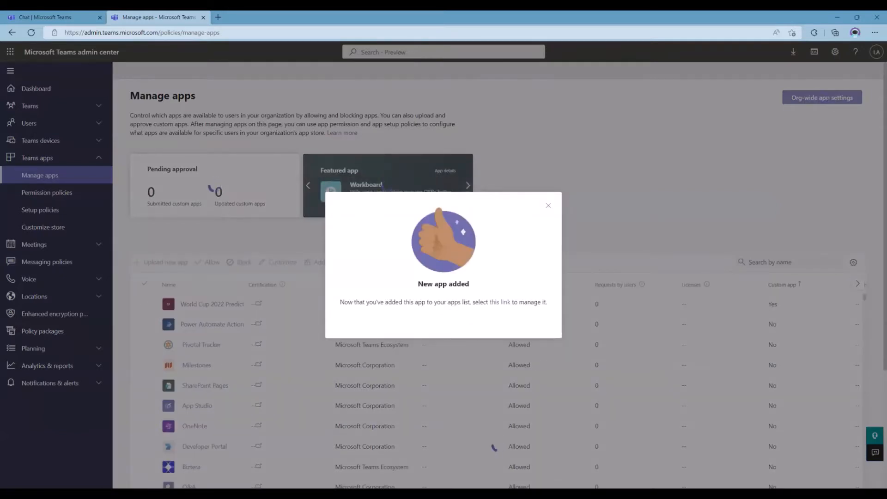
click(549, 206)
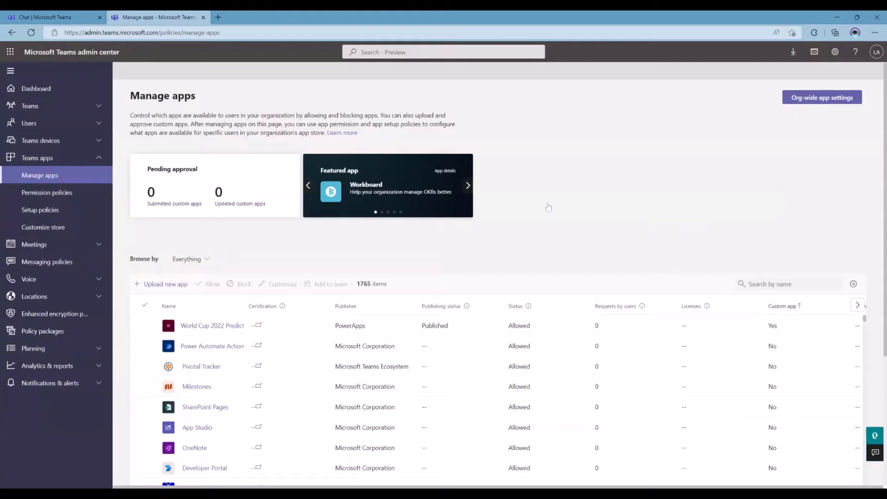
- Review which Microsoft, third-party and custom apps the Global (Org-wide default) app permission policy allows
click(85, 214)
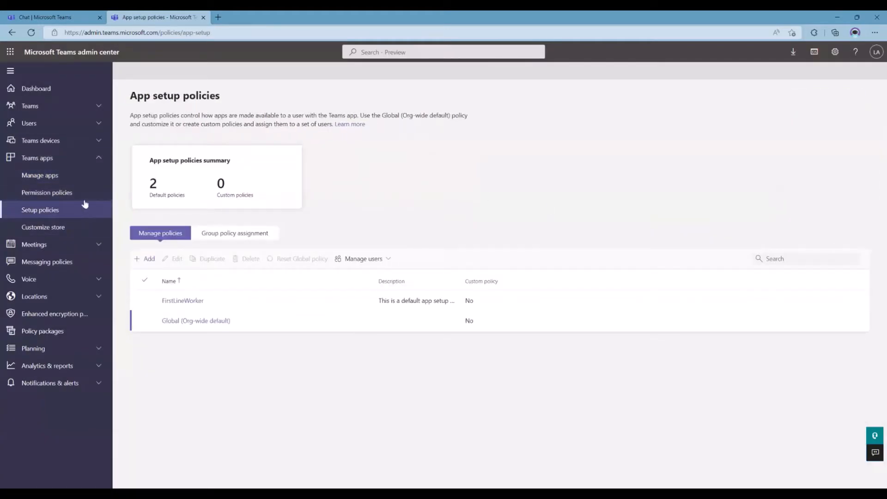
click(85, 198)
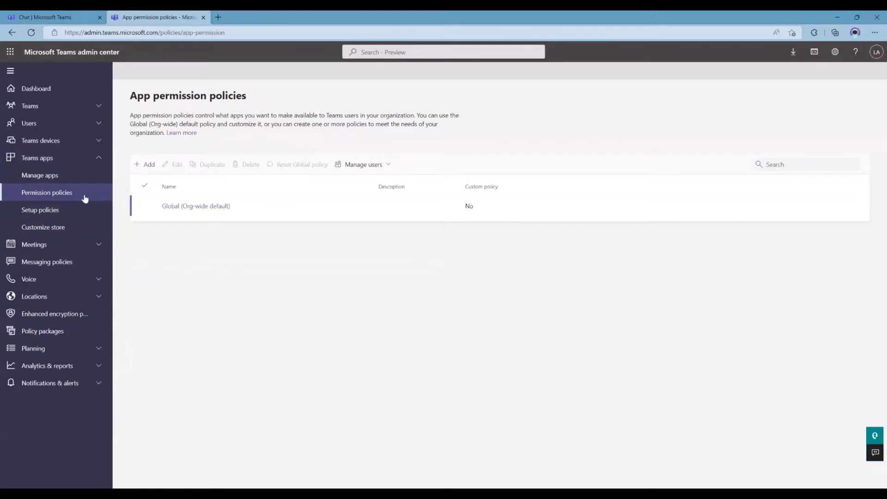
click(185, 206)
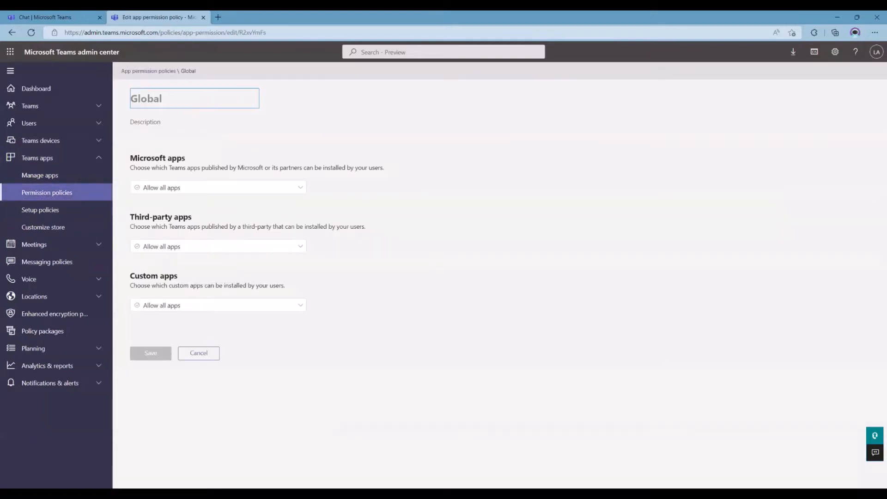
- Start a new app setup policy named World Cup 2022 Policy
click(85, 214)
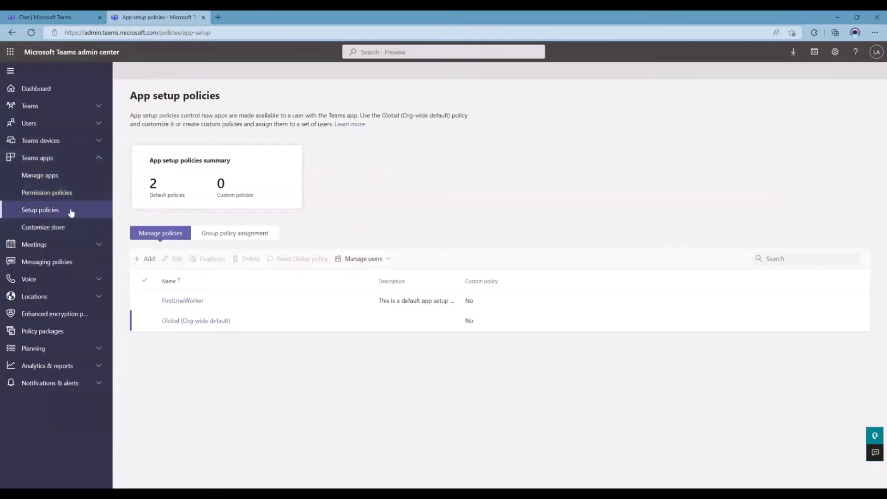
click(143, 259)
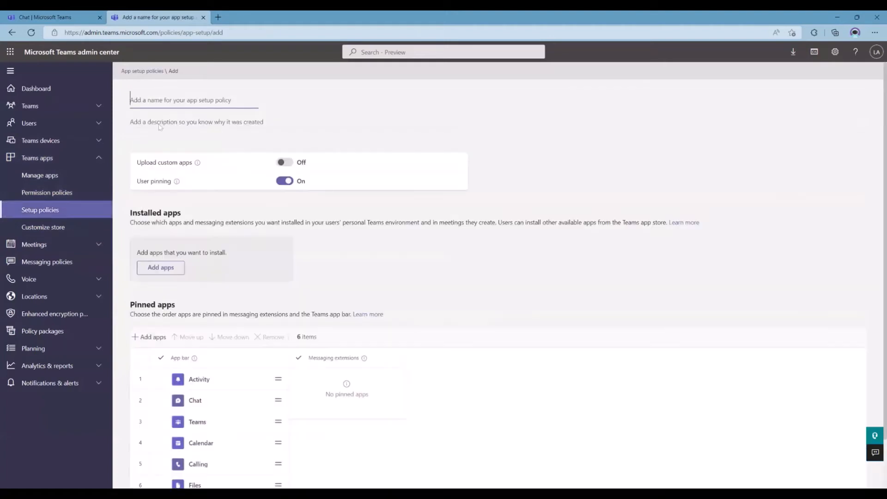
text(Wor)
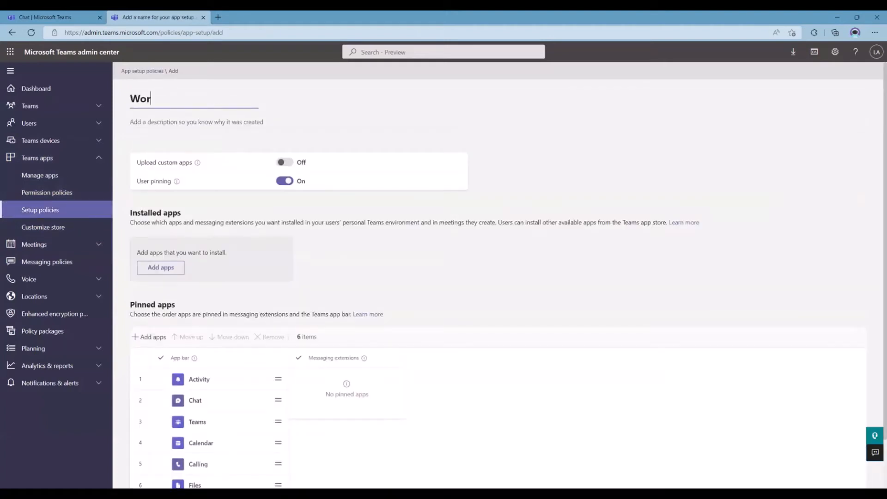
text(ld Cup 2022 P)
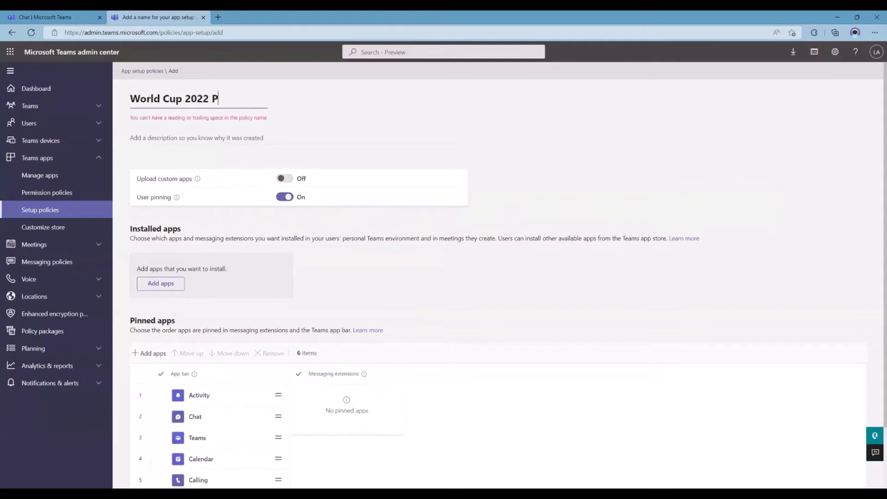
text(olicy)
click(456, 256)
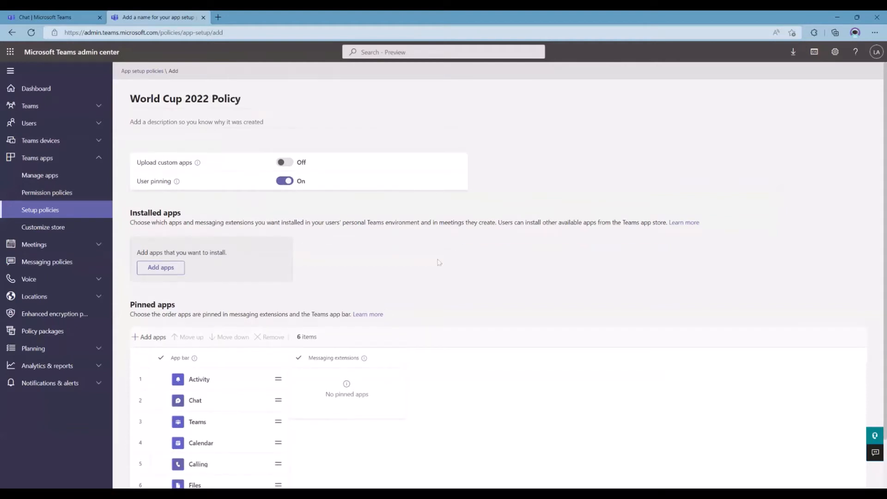
- Search for "world" and add the World Cup 2022 Prediction Game to the policy's installed apps
click(179, 269)
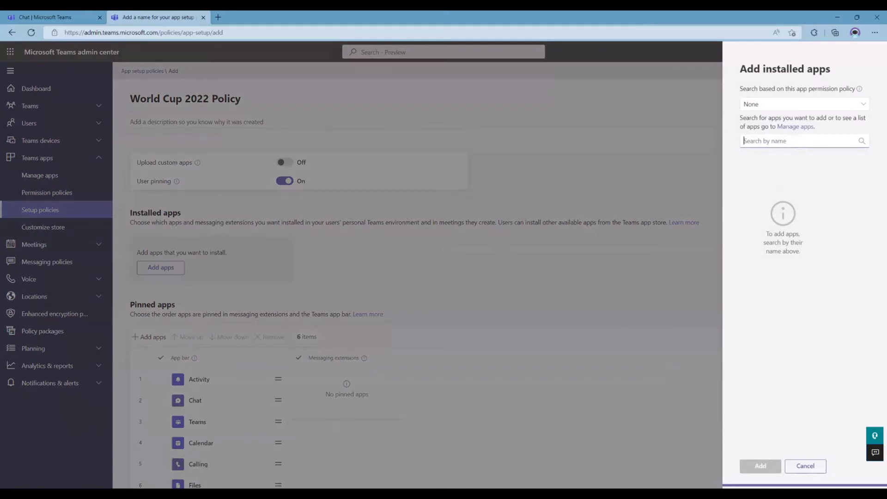
text(world)
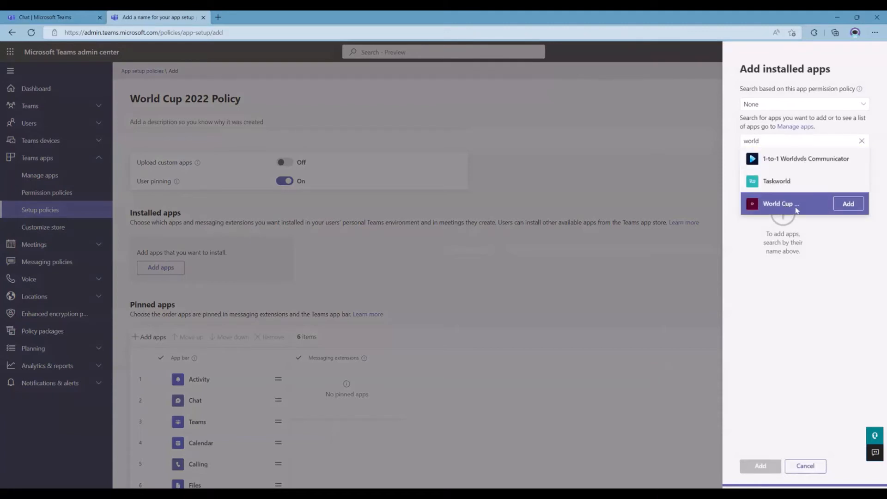
click(850, 204)
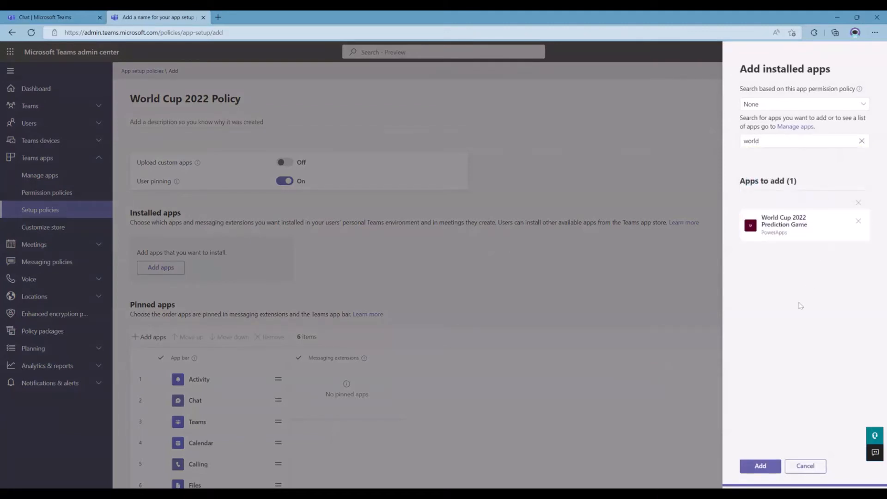
click(763, 467)
- Search for "world" and add the World Cup 2022 Prediction Game to the policy's pinned apps, leaving it last in the app bar
scroll(495, 337, down, 2)
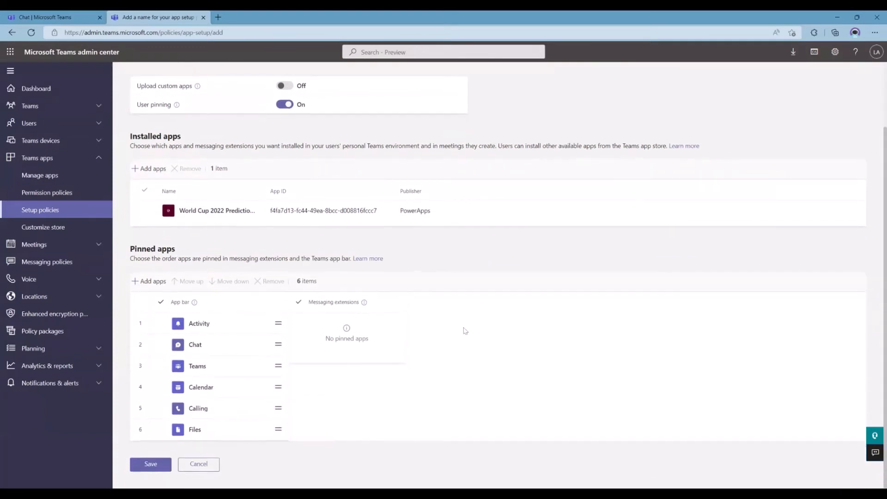
click(152, 282)
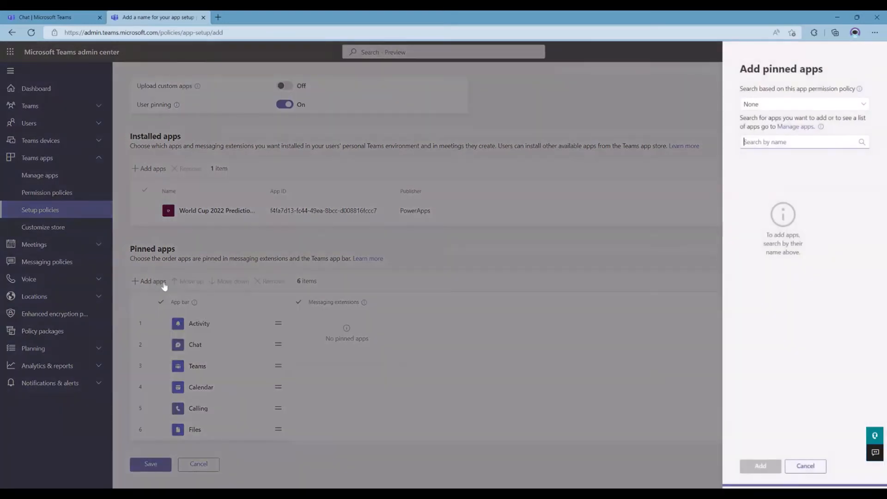
text(world)
click(855, 206)
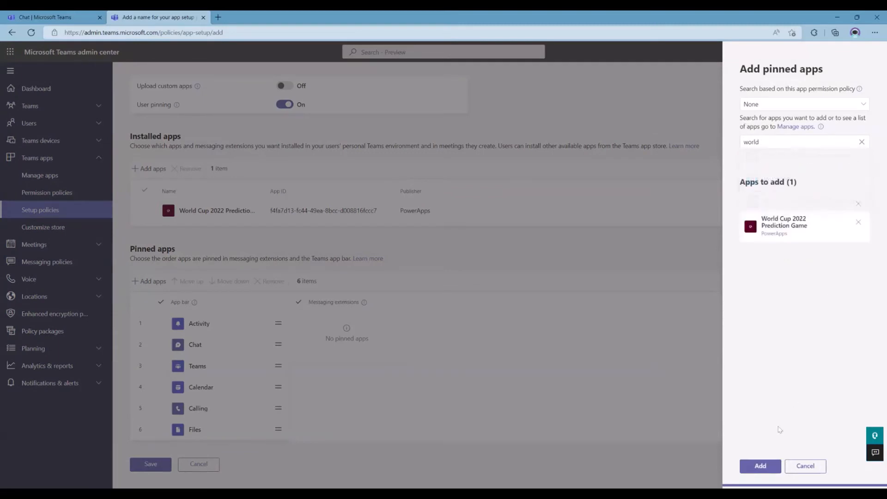
click(760, 466)
click(278, 452)
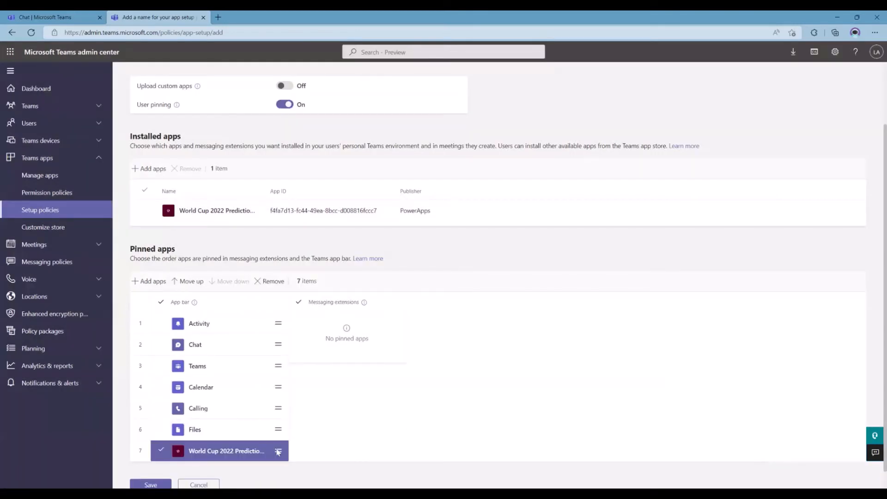
click(278, 452)
- Save the World Cup 2022 Policy and confirm saving it with user pinning on
scroll(269, 407, down, 1)
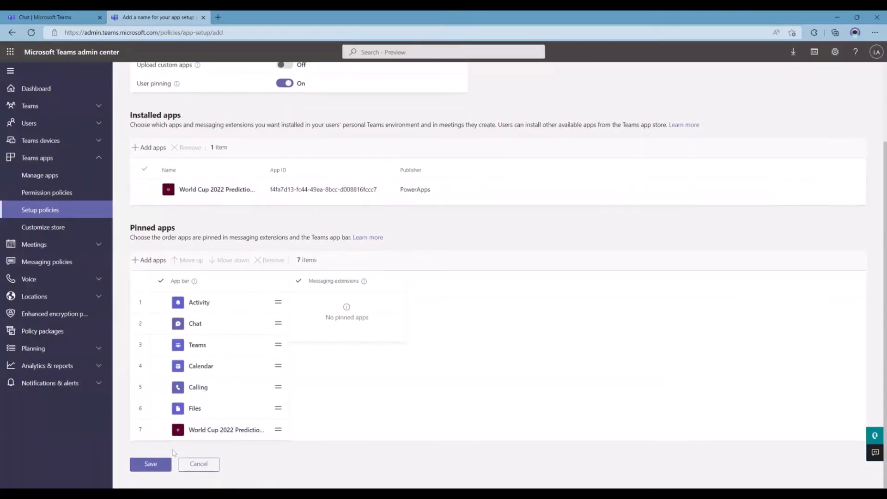
click(154, 468)
click(492, 286)
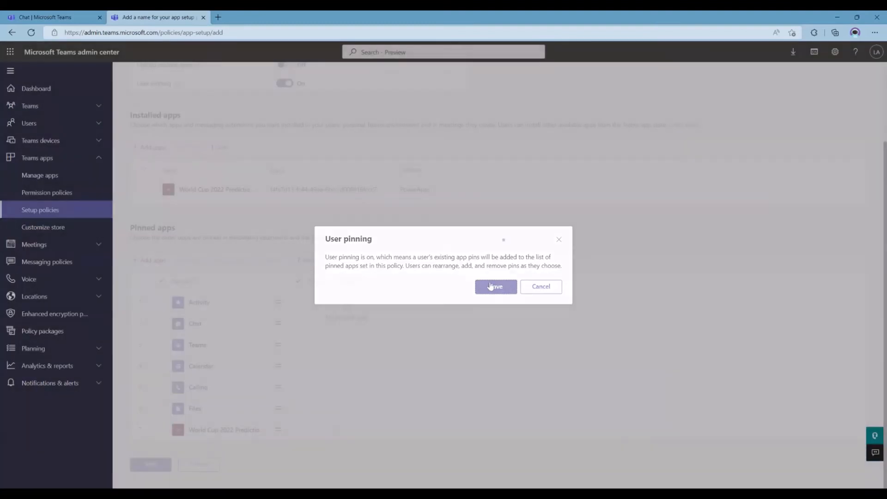